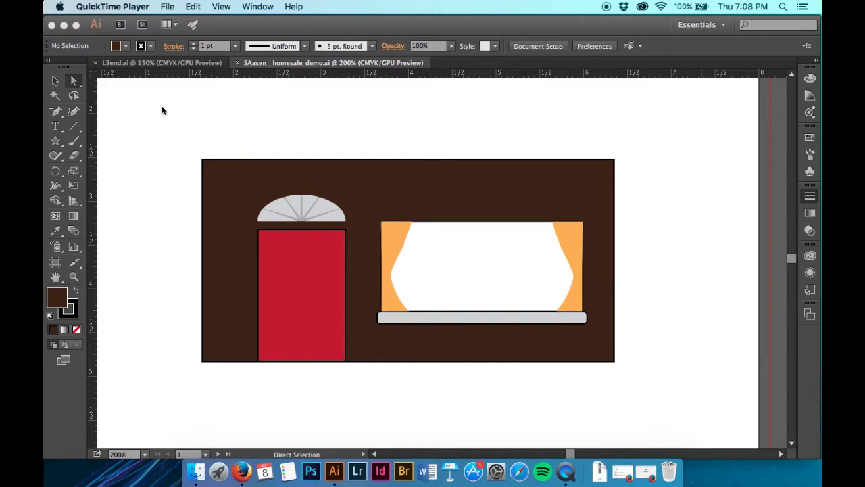
- Examine the finished house illustration in L3end.ai, then return to the house in SAasen__homesale_demo.ai
scroll(162, 110, right, 2)
scroll(163, 110, up, 5)
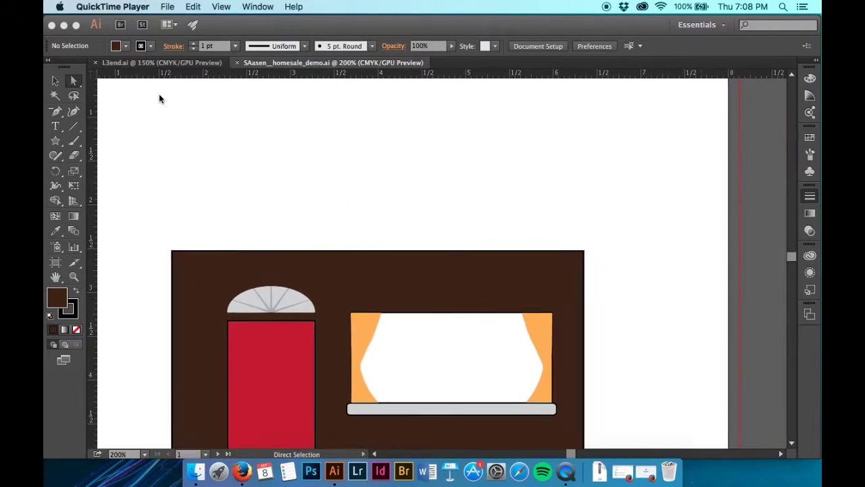
scroll(159, 99, up, 2)
scroll(159, 99, up, 1)
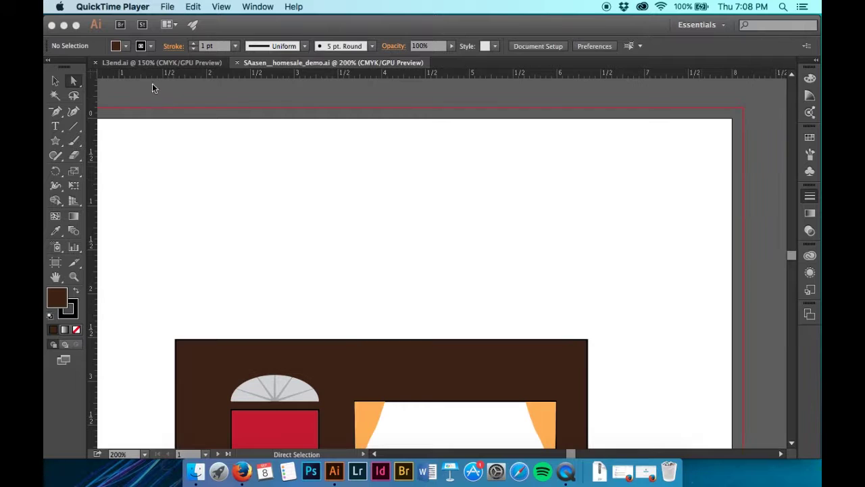
click(154, 62)
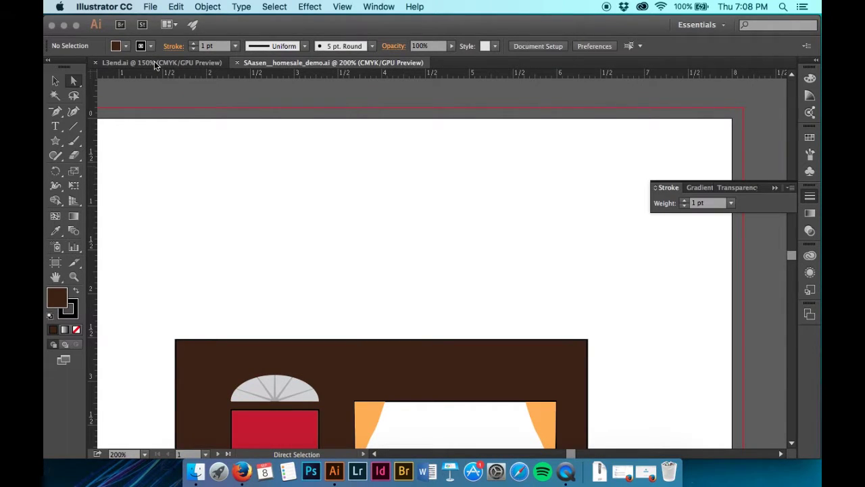
click(154, 62)
scroll(338, 163, up, 3)
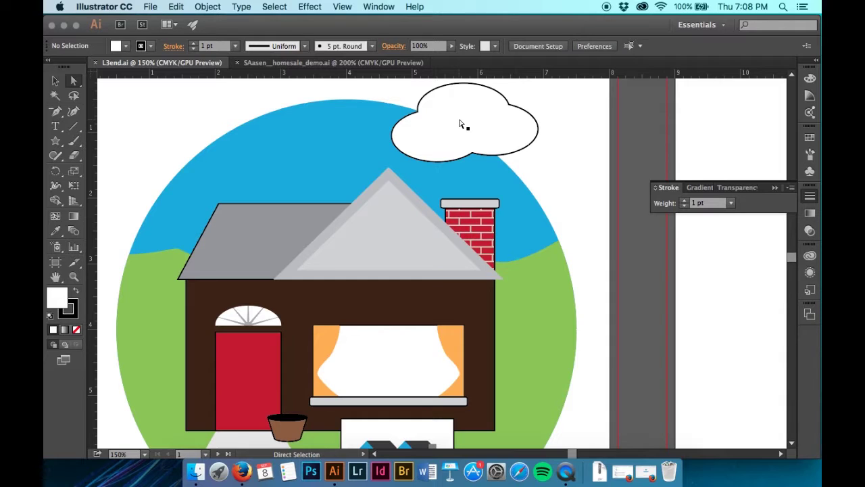
scroll(461, 123, down, 3)
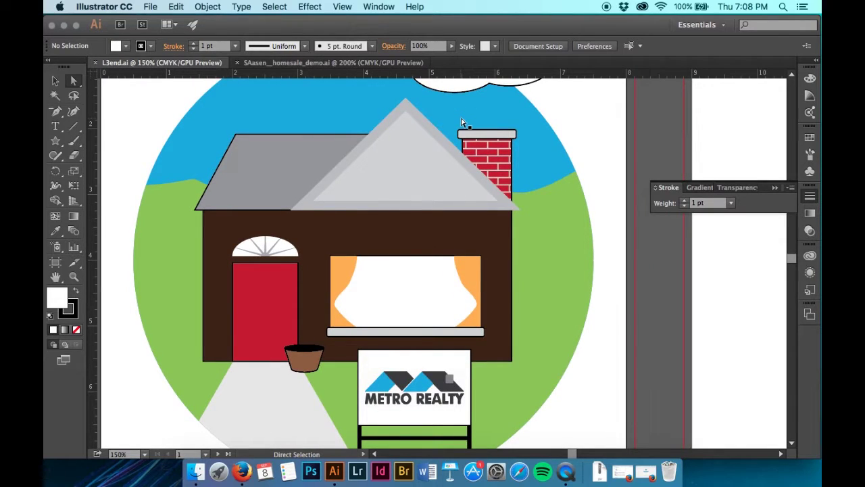
click(358, 63)
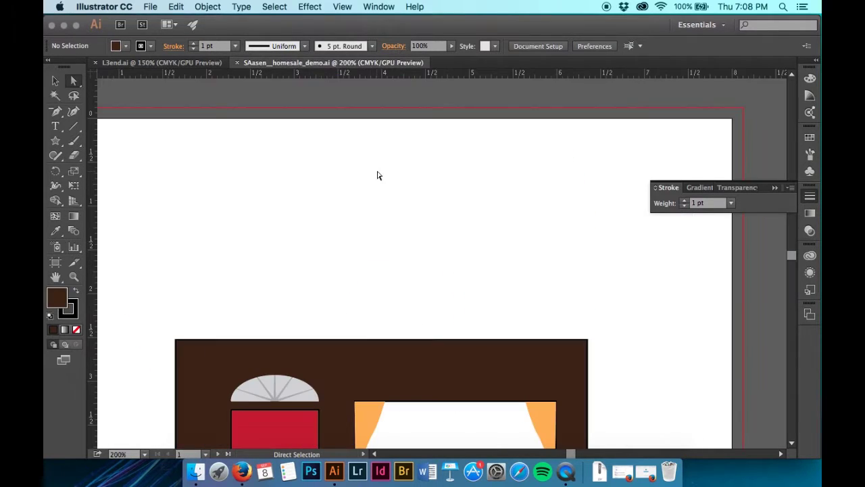
scroll(379, 175, down, 5)
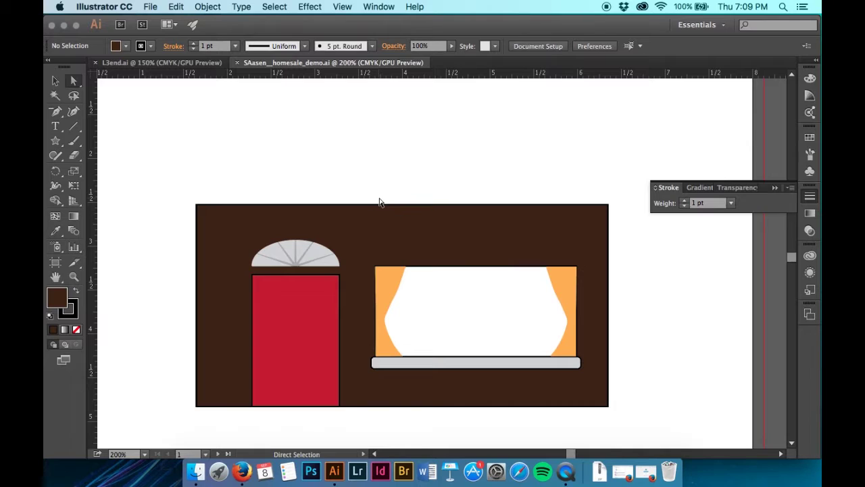
- List the objects of Layer 1 and unlock the two locked rectangles forming the window and its sill
click(464, 313)
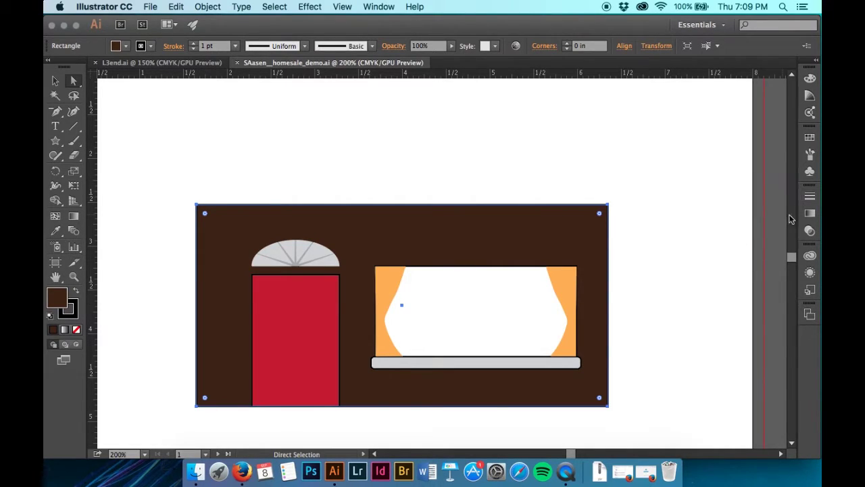
click(810, 314)
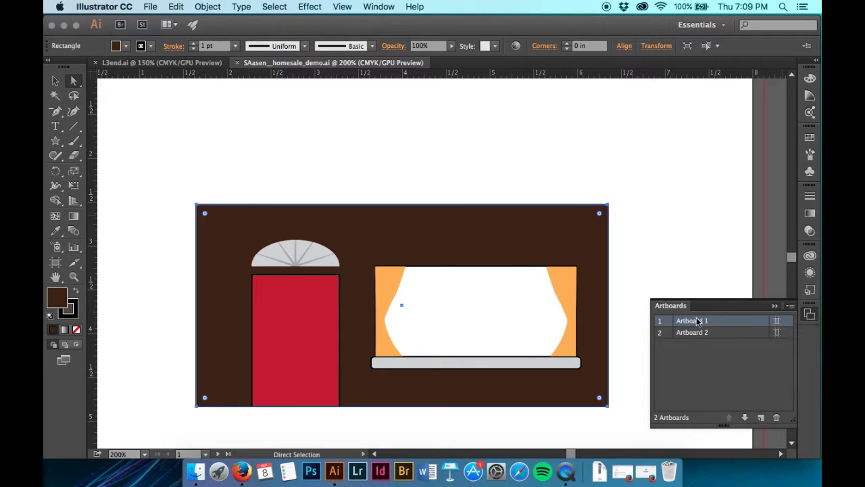
double_click(665, 321)
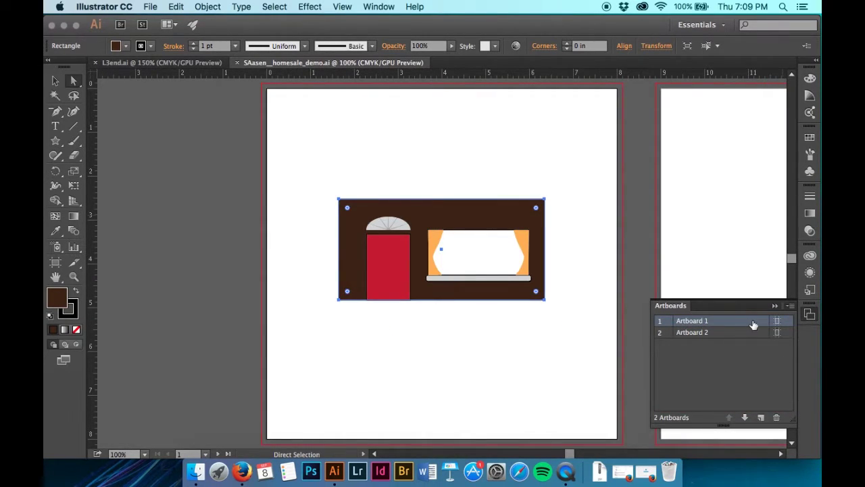
click(810, 315)
click(810, 315)
click(378, 7)
scroll(386, 382, down, 2)
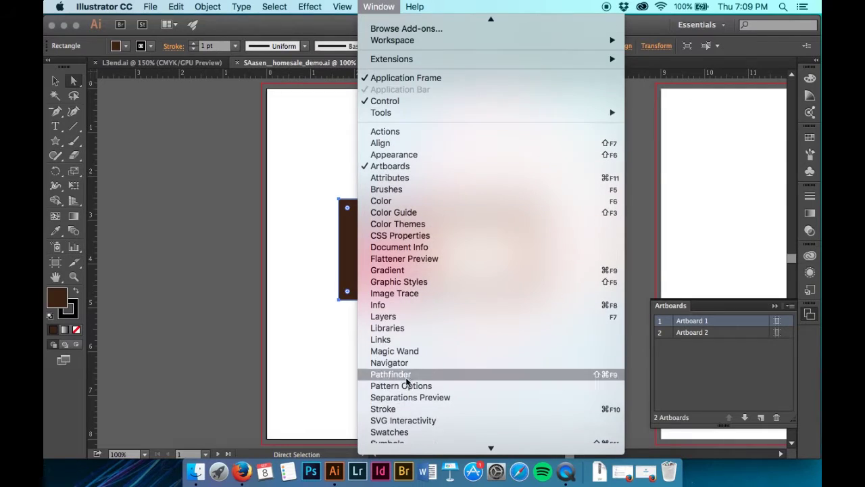
click(414, 317)
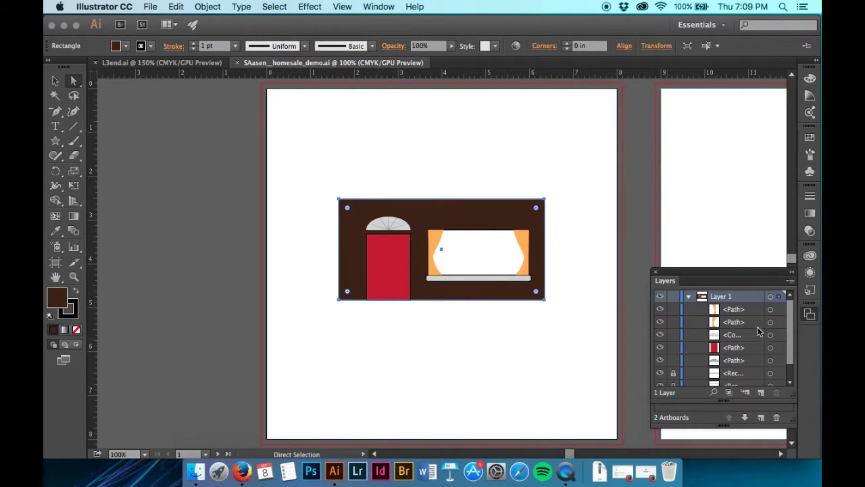
scroll(758, 331, down, 2)
click(673, 366)
click(673, 353)
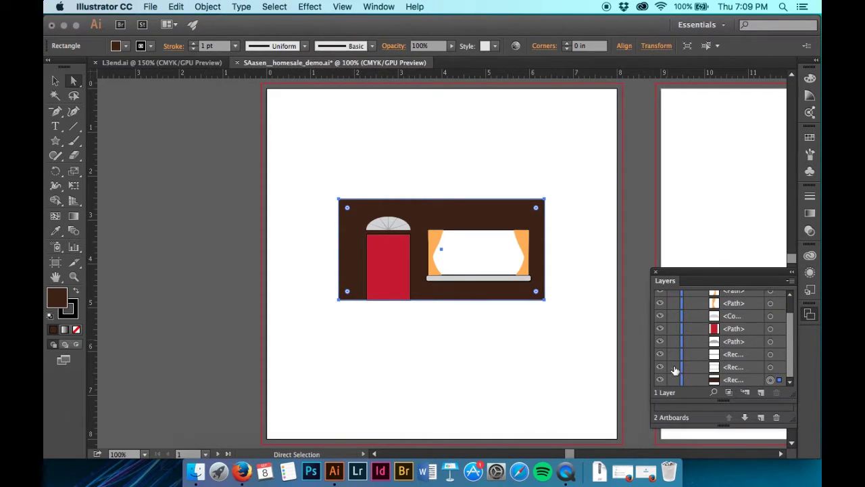
- Duplicate the white window rectangle and place the copy on the top edge of the brown wall as the chimney
key(super+equal)
key(super+equal)
key(super+equal)
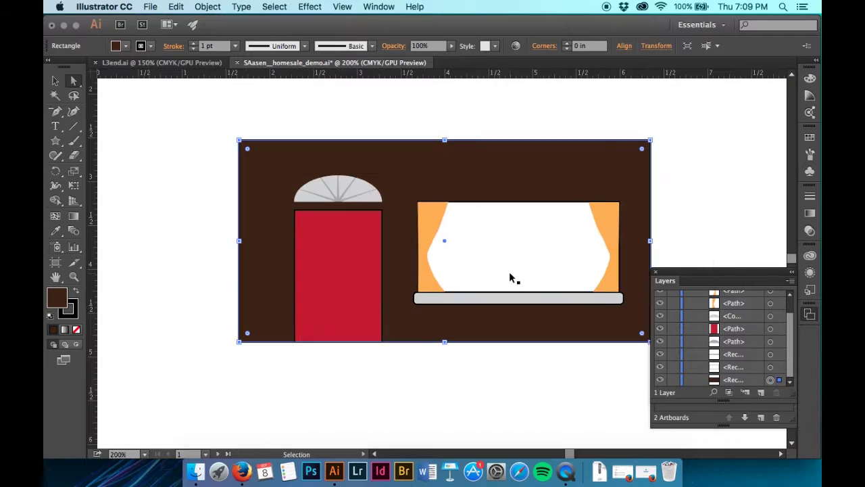
scroll(511, 278, left, 5)
scroll(511, 278, up, 1)
click(510, 278)
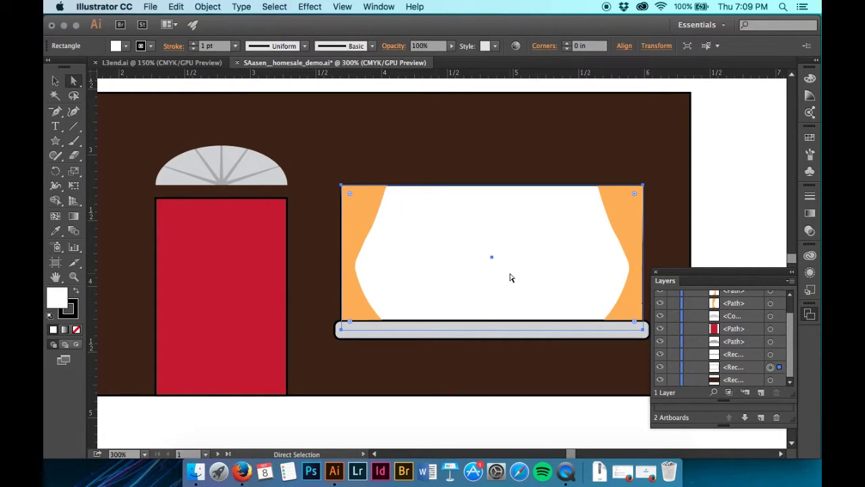
scroll(512, 278, right, 4)
scroll(512, 277, up, 3)
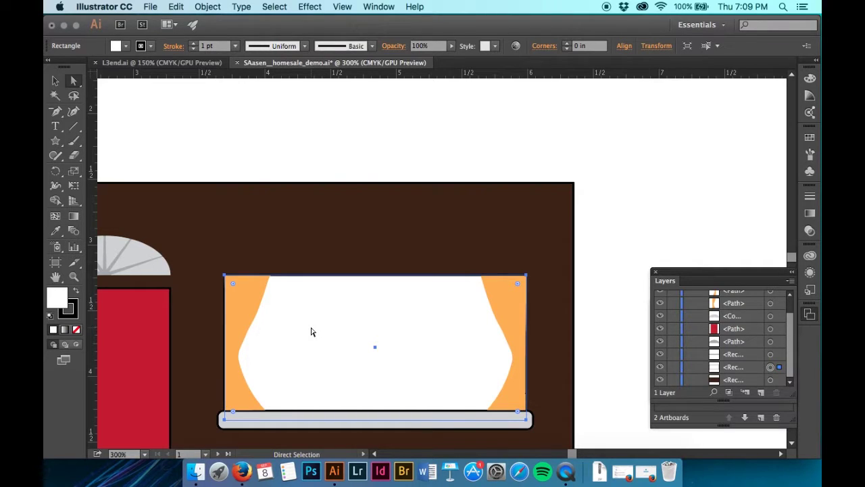
drag(422, 349, 447, 112)
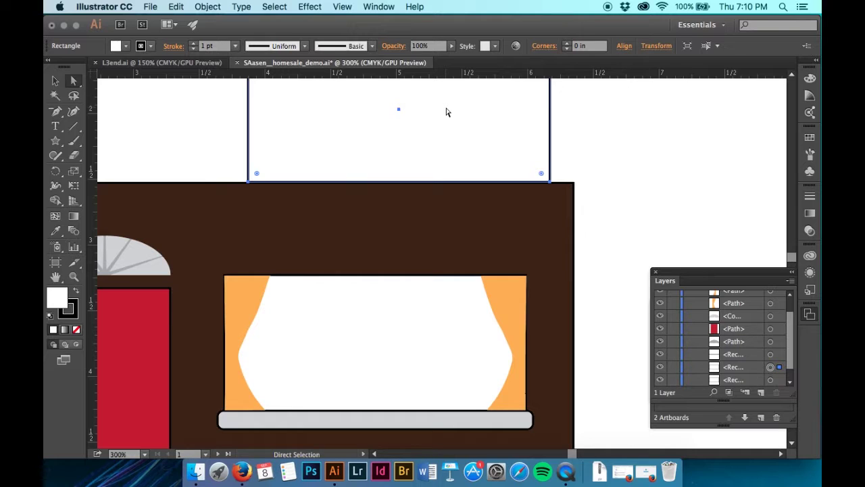
- Narrow the chimney rectangle to 0.75 in wide and align it with the right edge of the brown wall
scroll(352, 120, up, 4)
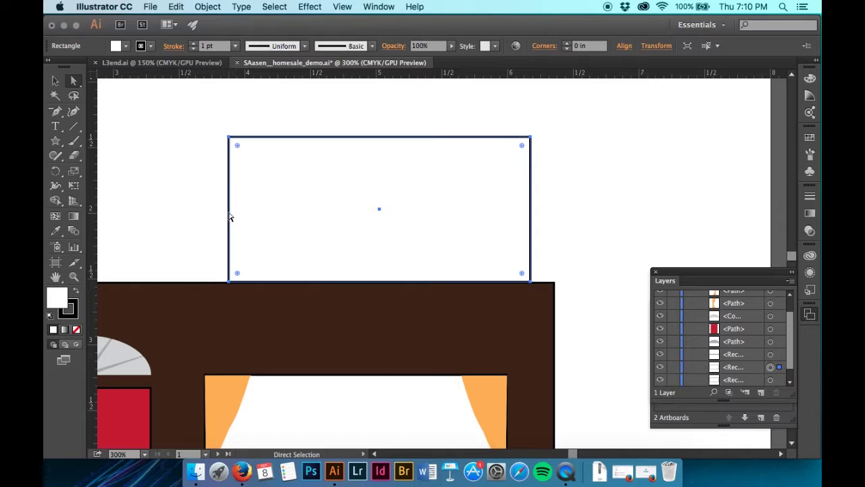
click(229, 138)
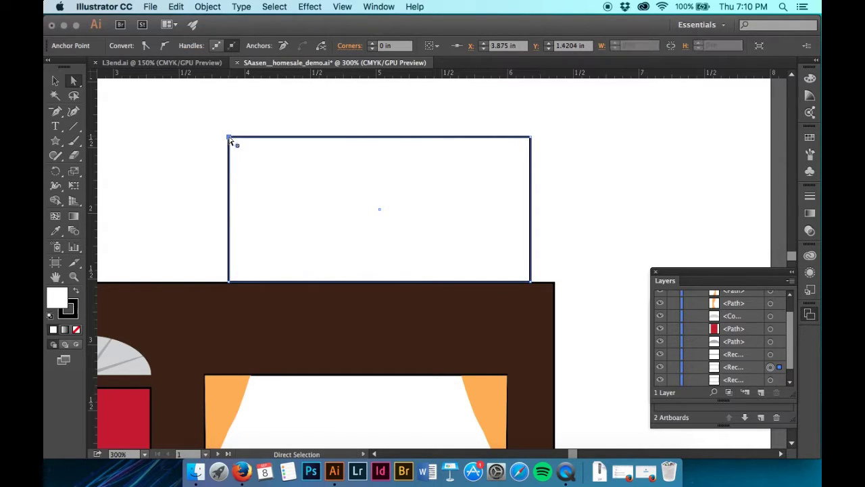
key(v)
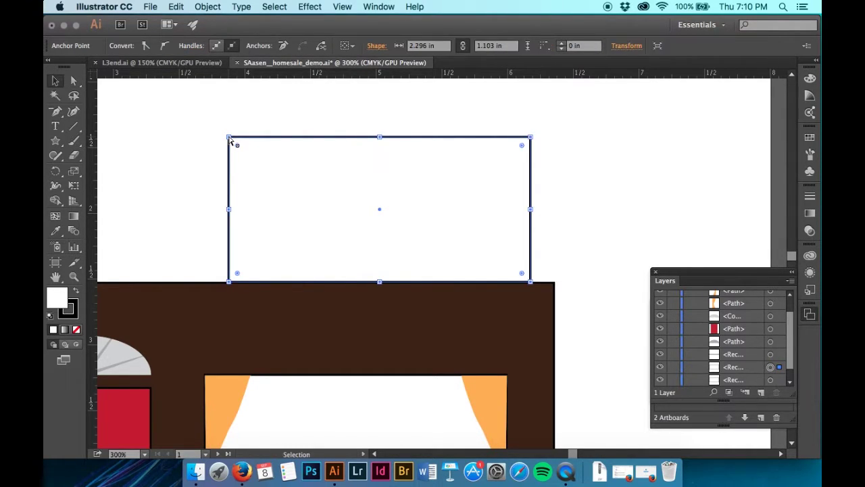
drag(230, 210, 432, 219)
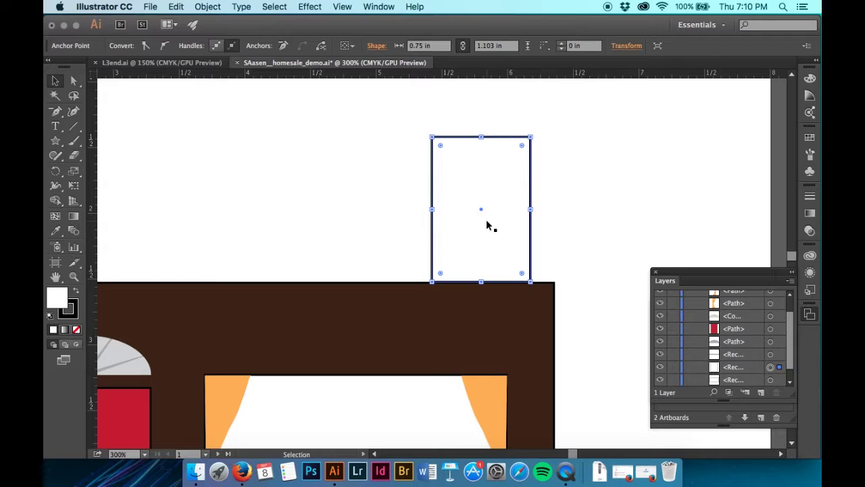
drag(497, 227, 519, 224)
scroll(473, 225, right, 2)
scroll(473, 225, down, 1)
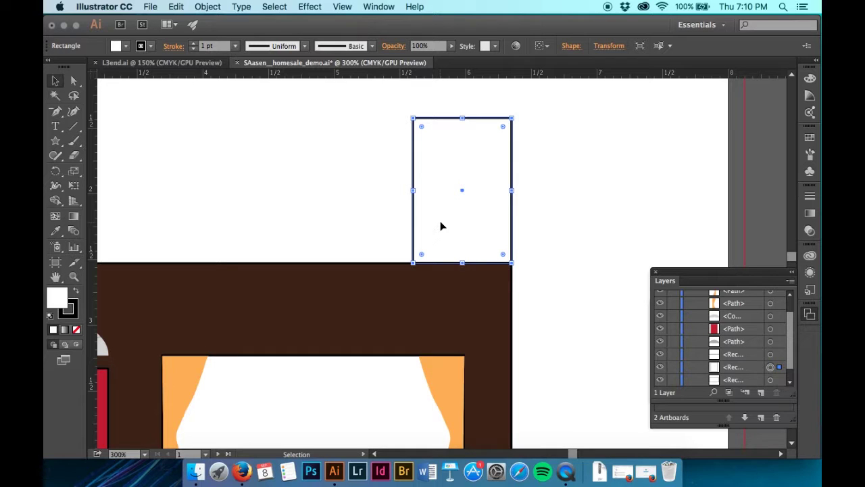
scroll(440, 225, down, 5)
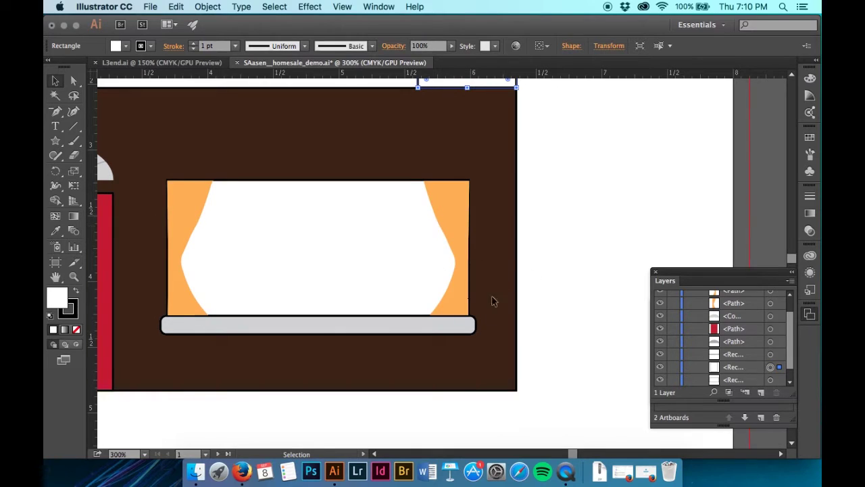
scroll(494, 272, up, 6)
scroll(494, 273, left, 1)
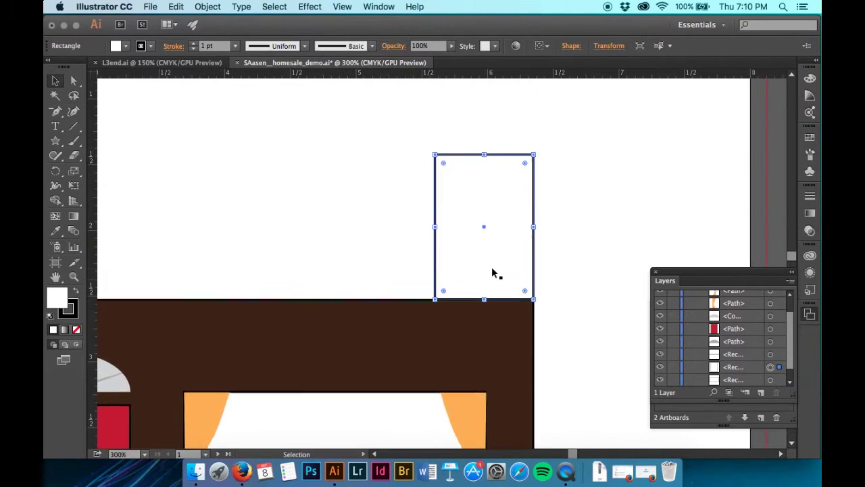
scroll(494, 272, up, 1)
click(565, 192)
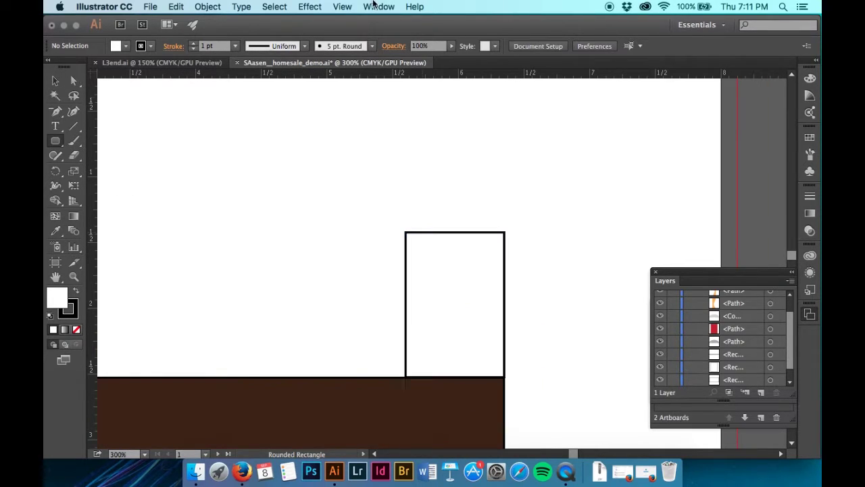
- Draw a thin rounded rectangle about 0.75 in wide across the upper part of the chimney, matching its width
click(331, 5)
click(330, 4)
drag(406, 260, 504, 291)
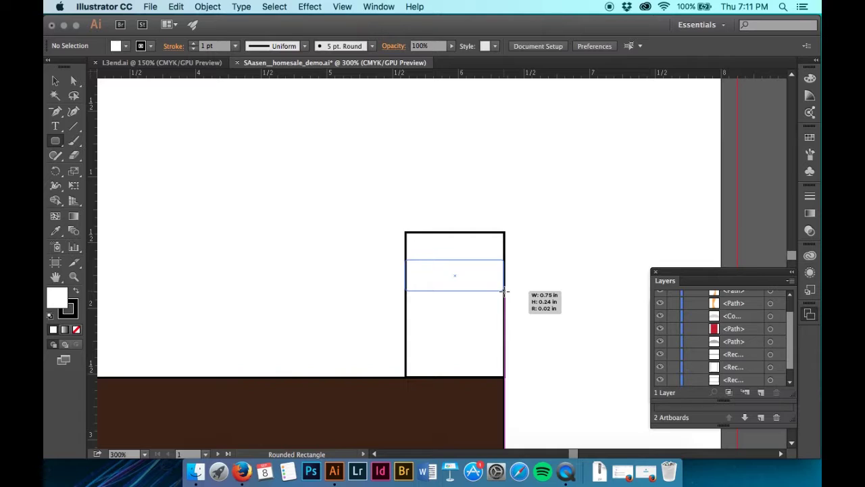
drag(503, 290, 502, 277)
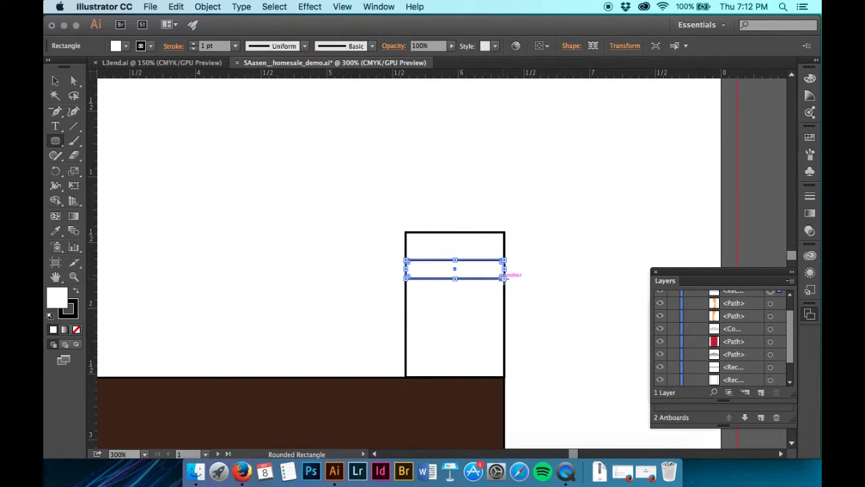
- Move the rounded rectangle onto the chimney's top edge and widen it evenly so it overhangs both sides as a cap
key(v)
drag(482, 274, 481, 236)
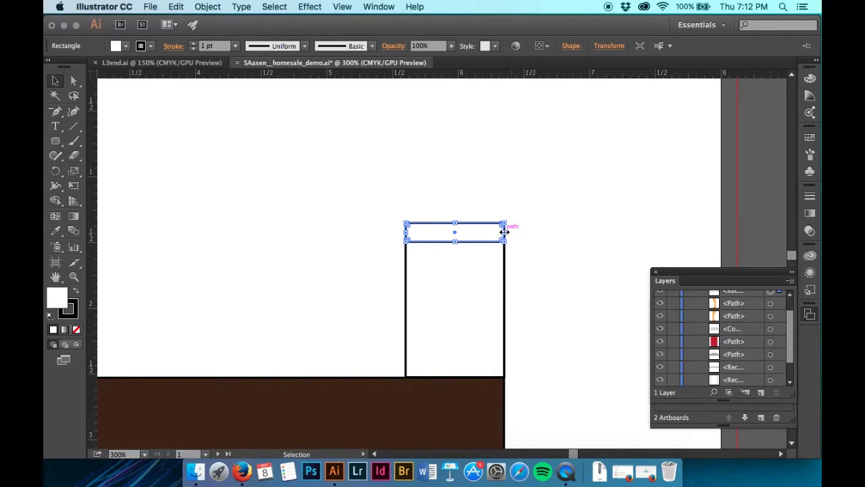
drag(504, 232, 515, 232)
click(528, 231)
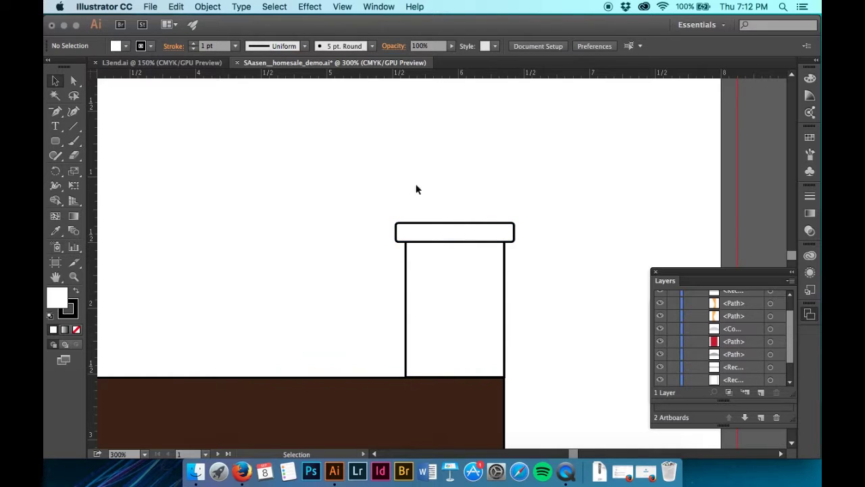
- Fill the chimney cap with the light grey swatch
click(477, 225)
click(126, 46)
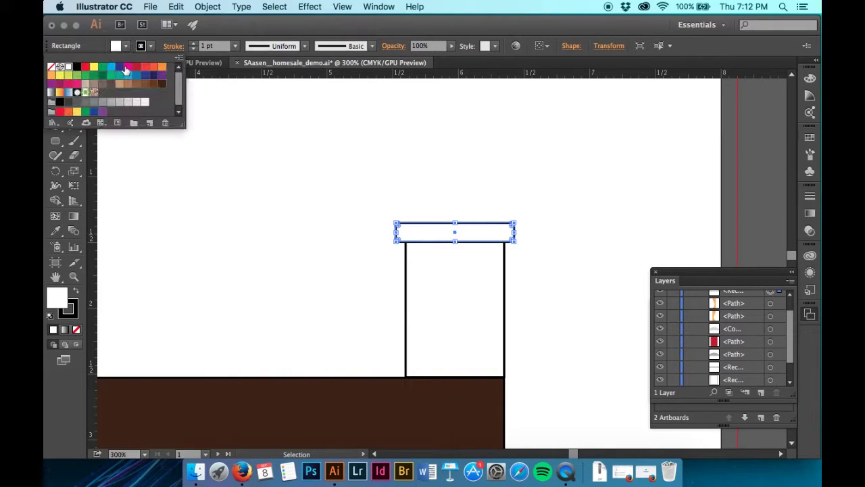
click(129, 102)
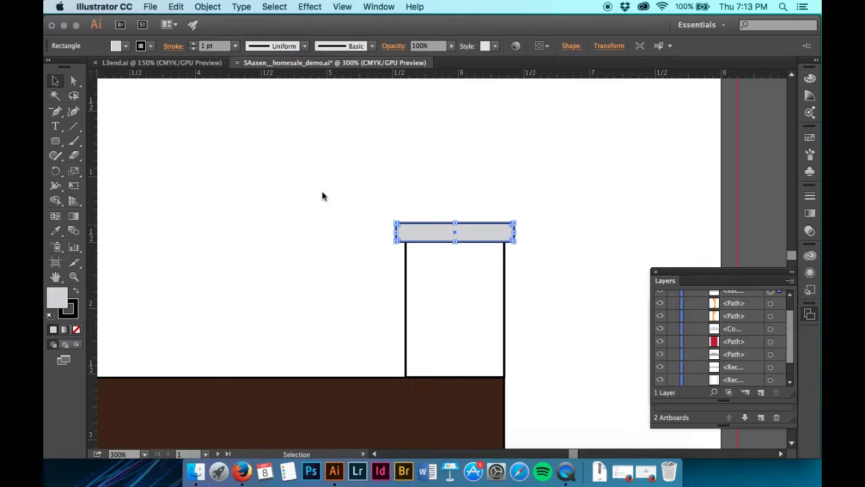
- Open pieces.ai from the Lesson03 folder
click(150, 7)
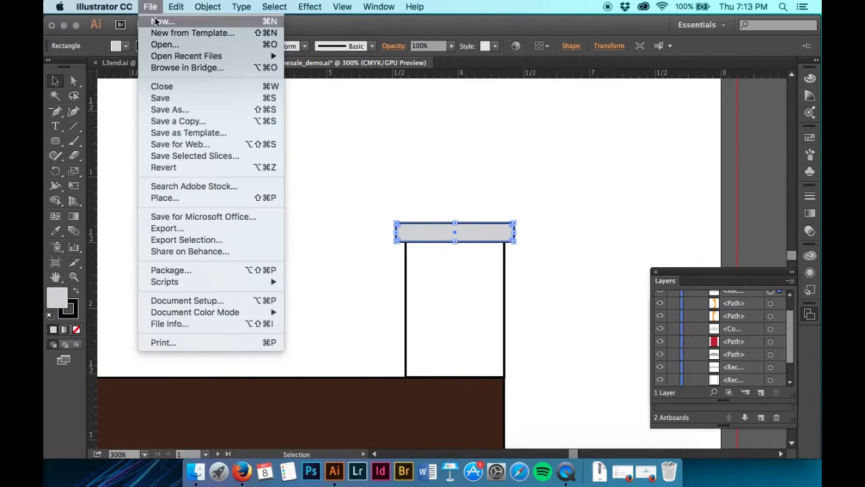
click(483, 173)
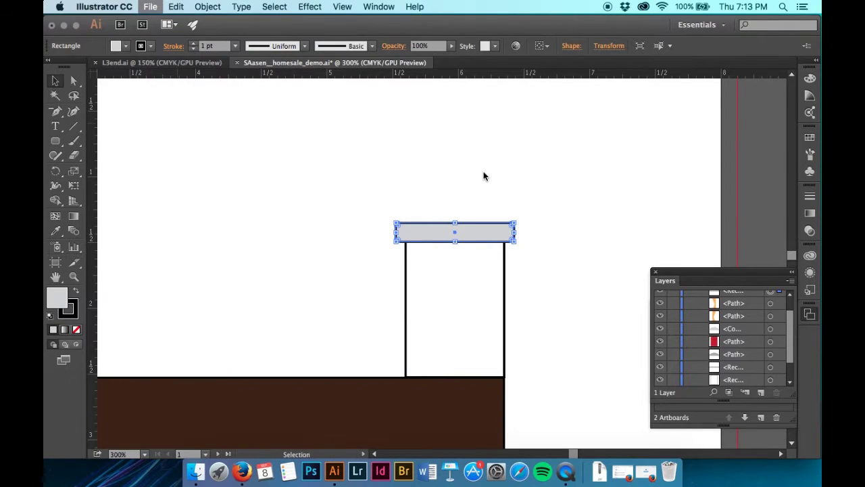
key(super+o)
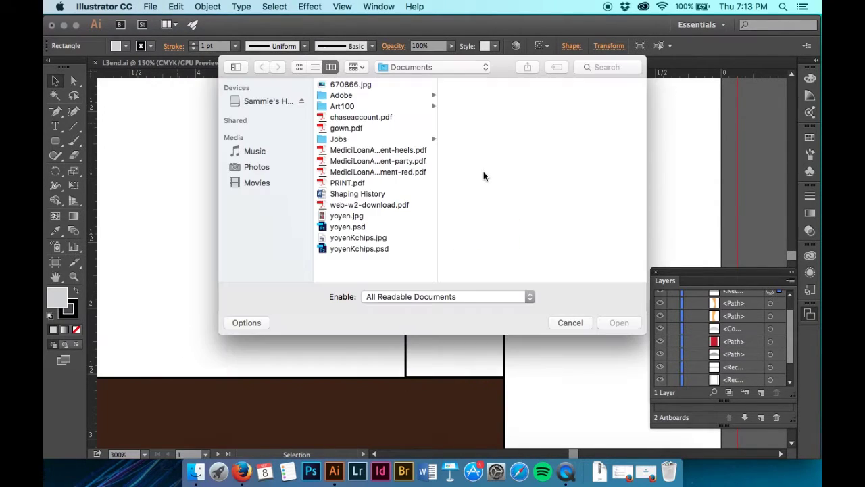
click(418, 66)
click(405, 155)
click(418, 67)
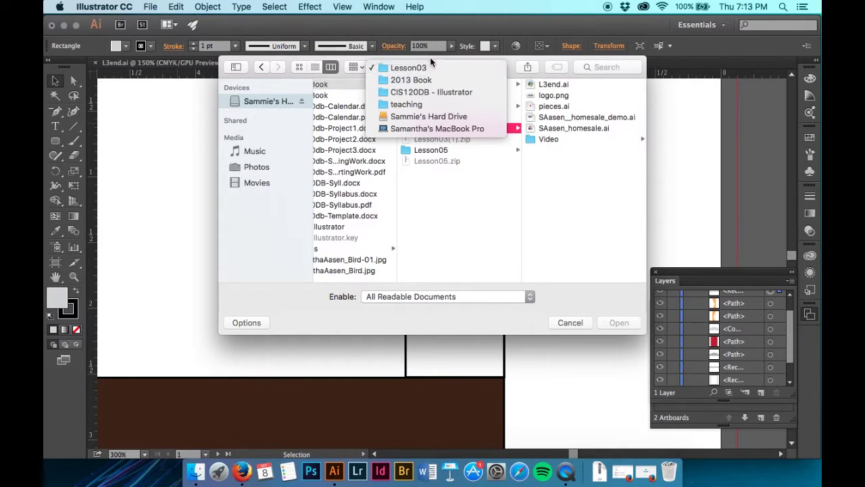
click(590, 93)
click(560, 107)
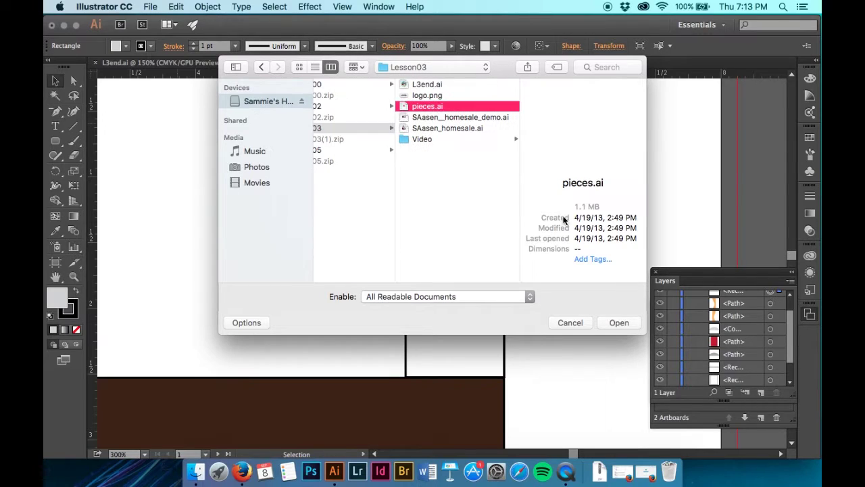
click(611, 323)
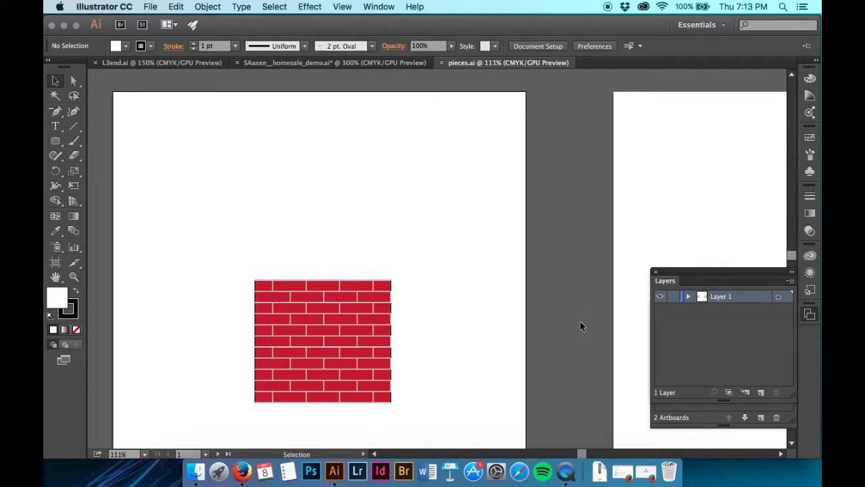
- Copy the red brick group in pieces.ai and return to the SAasen__homesale_demo.ai document
click(341, 318)
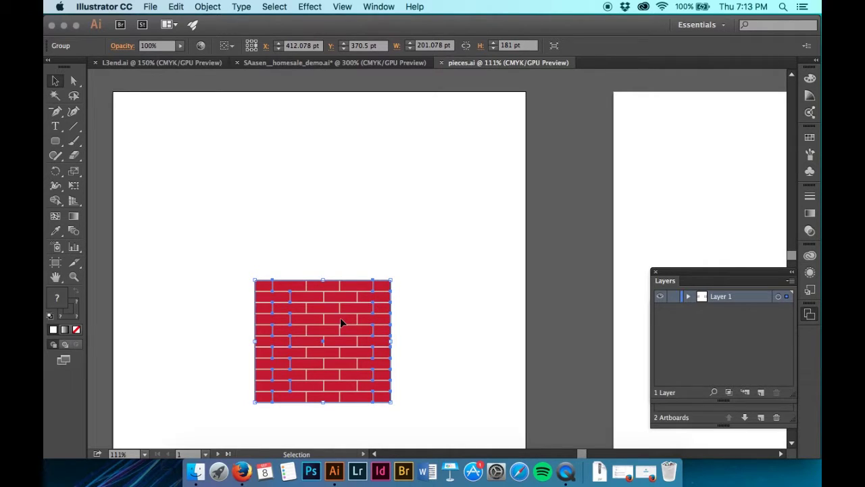
click(324, 64)
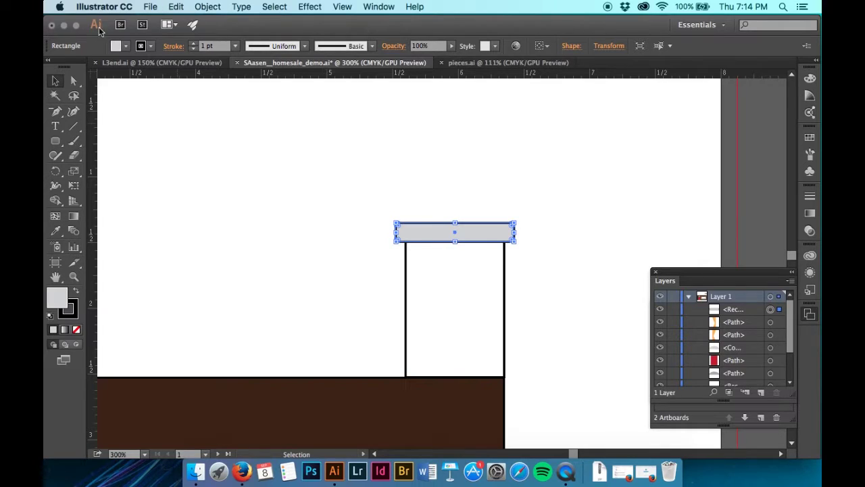
click(76, 346)
click(407, 278)
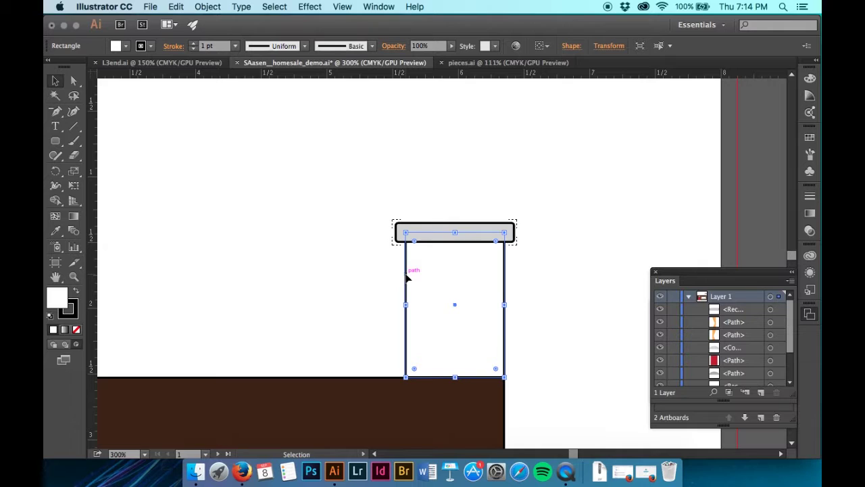
key(super+z)
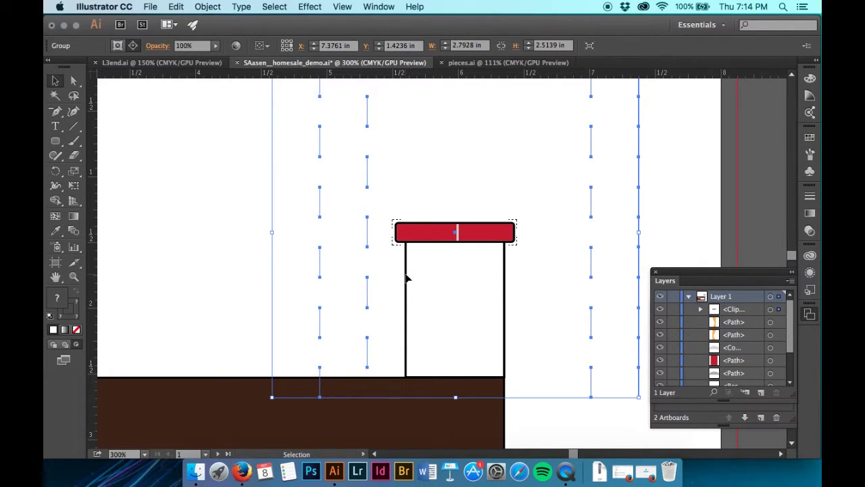
key(super+shift+z)
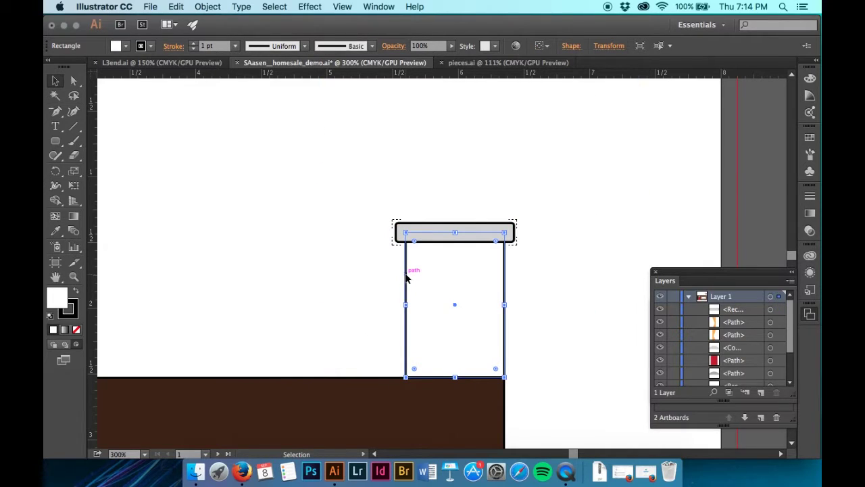
click(579, 270)
click(504, 284)
scroll(759, 374, down, 3)
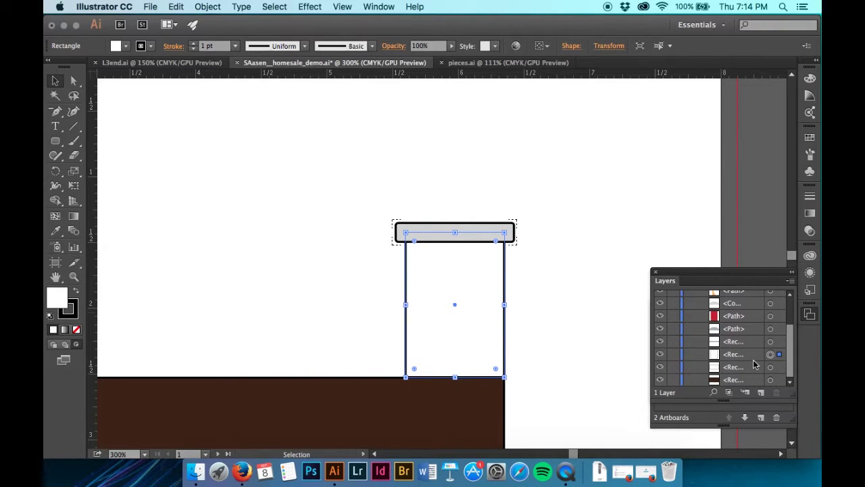
key(super+z)
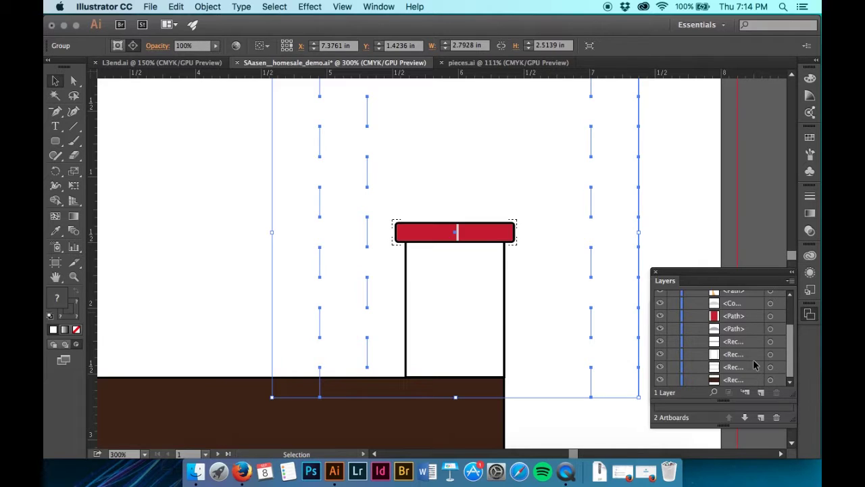
key(super+z)
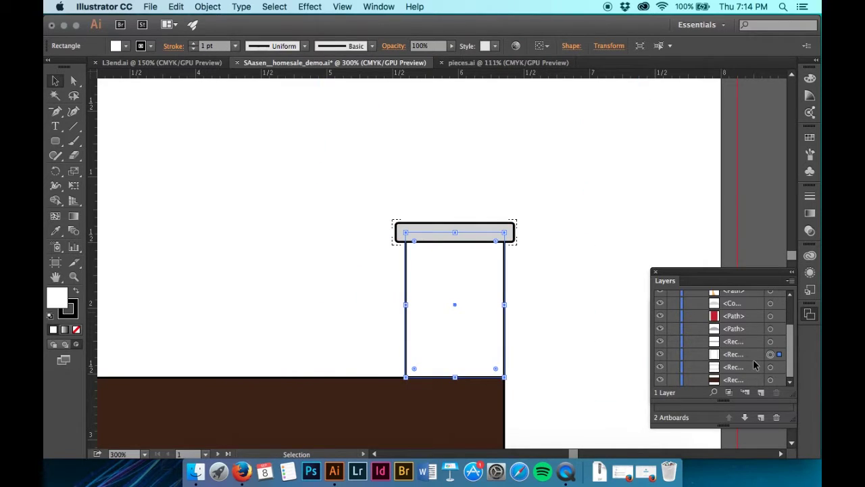
click(519, 292)
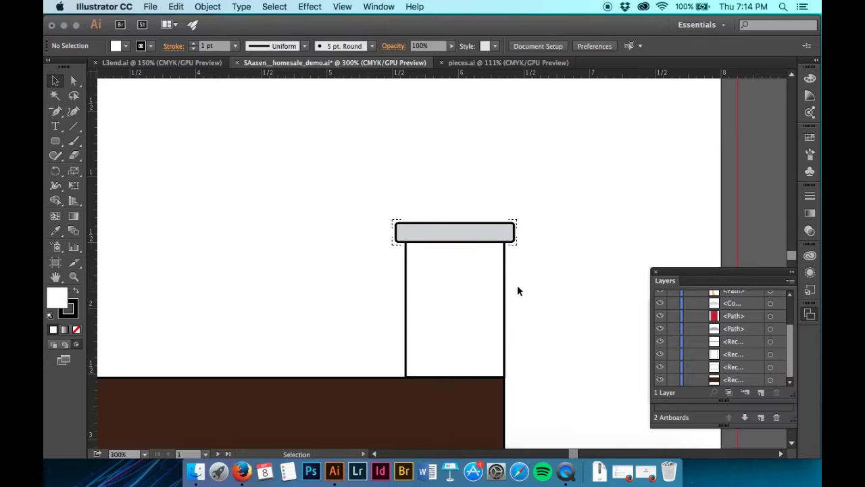
click(513, 230)
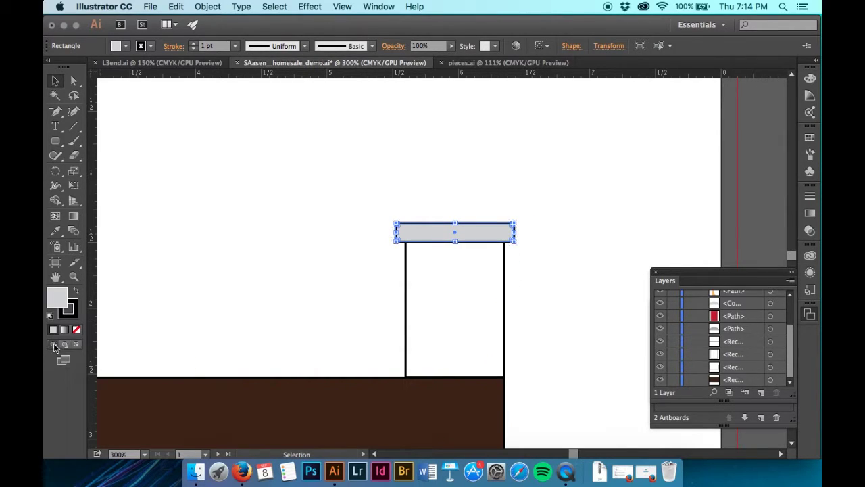
click(286, 273)
- Paste the copied bricks inside the white chimney rectangle below the cap, using Draw Inside mode
click(406, 280)
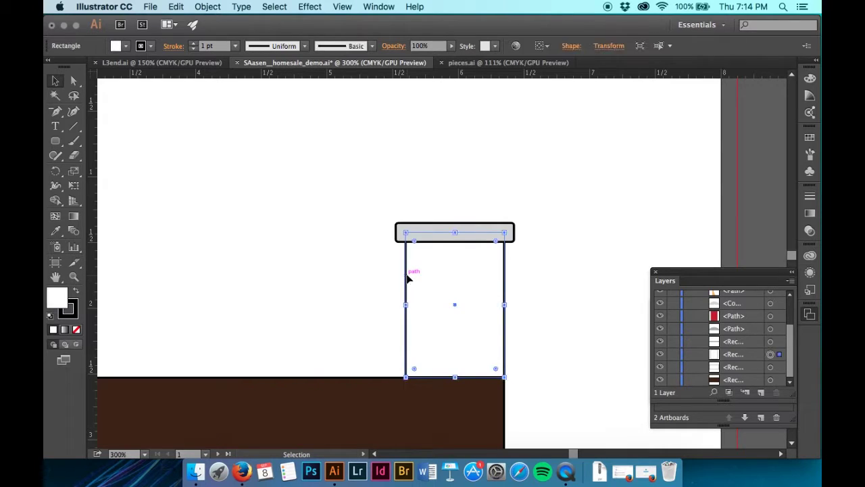
click(75, 344)
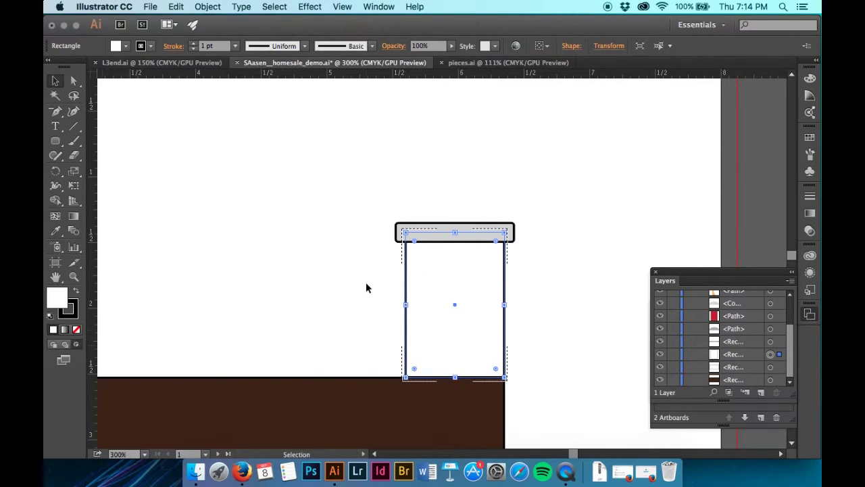
click(411, 205)
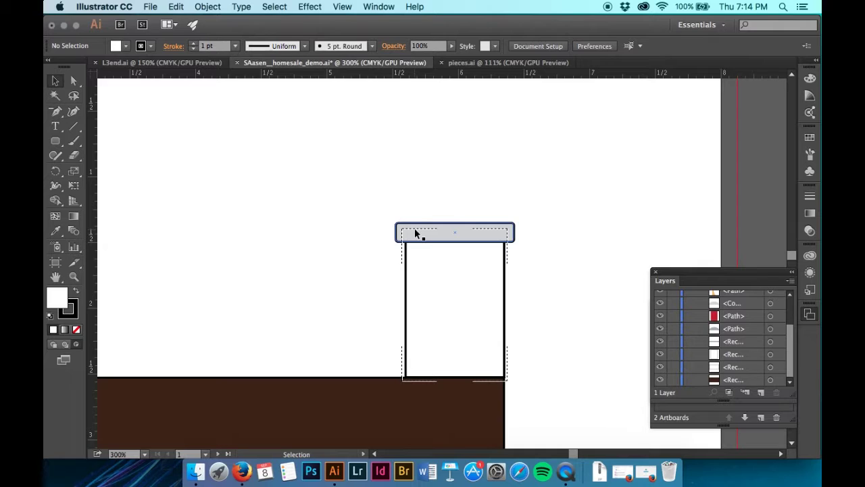
key(ctrl+v)
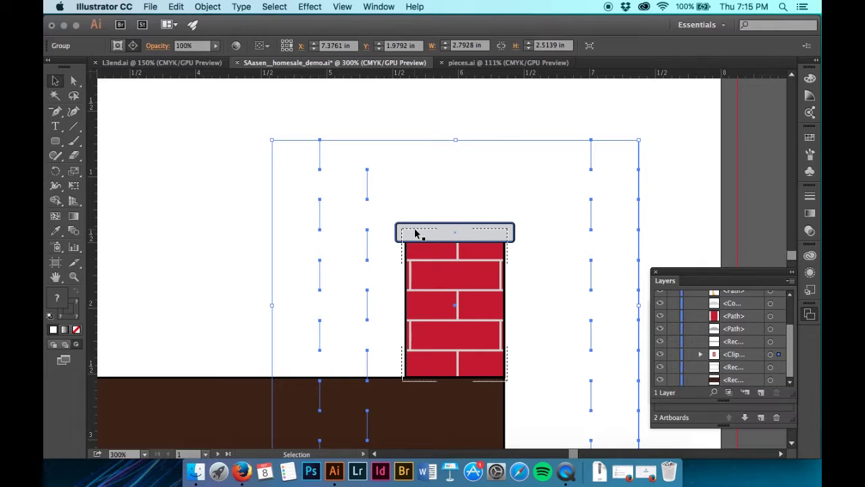
- Scale the pasted bricks down proportionally from their centre to about 1.3 in wide by 1.17 in high and return to normal drawing mode
drag(455, 140, 452, 232)
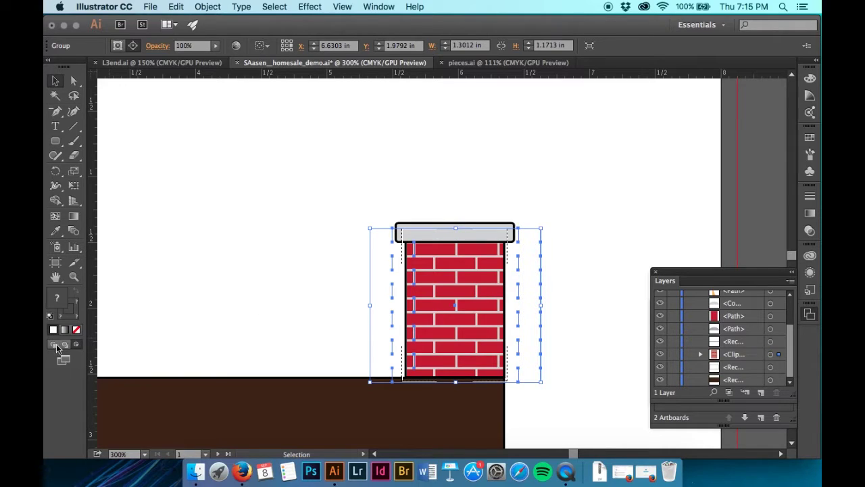
click(333, 317)
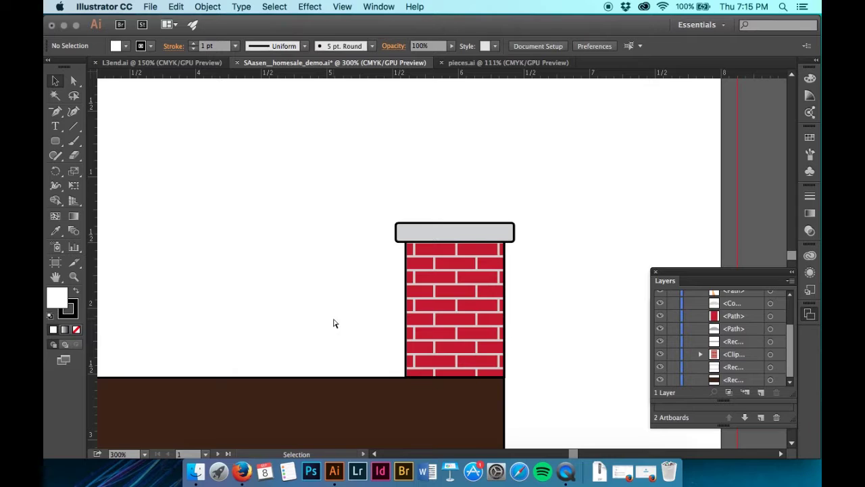
- Save the house illustration with the brick chimney
key(super+minus)
key(super+minus)
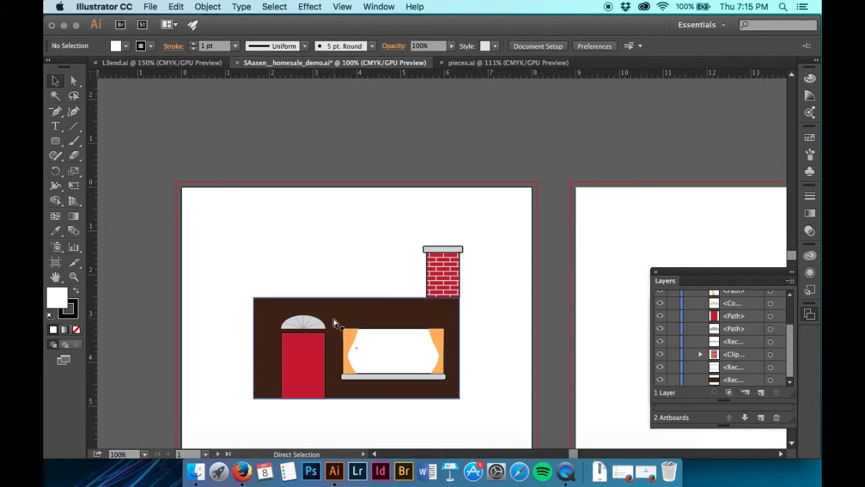
key(super+s)
- Dock the floating Layers panel in the same group as Artboards and collapse that group to free the canvas
scroll(541, 307, left, 3)
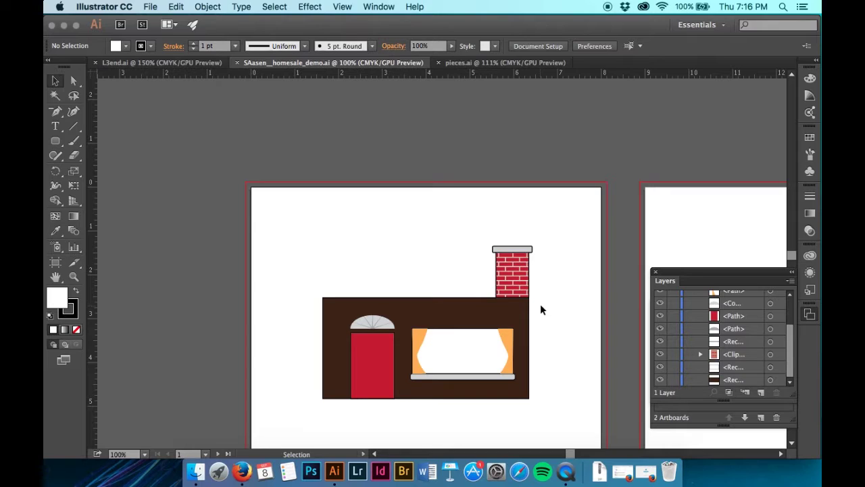
scroll(540, 310, down, 1)
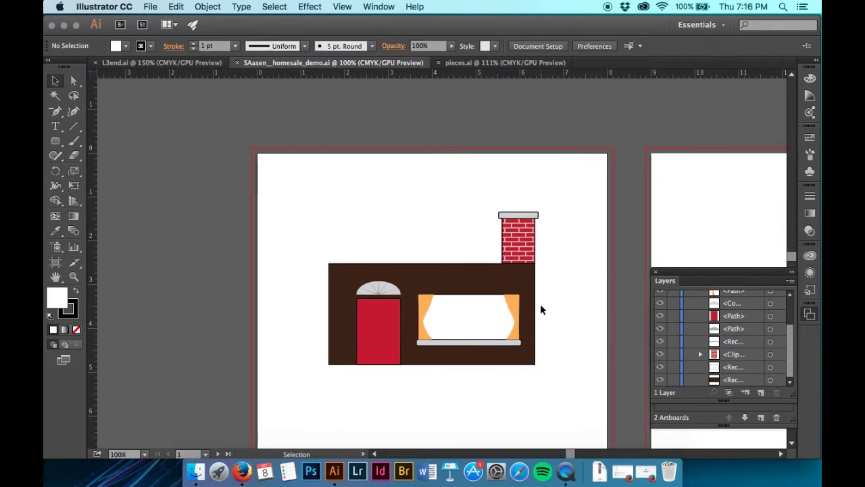
key(super+equal)
key(super+equal)
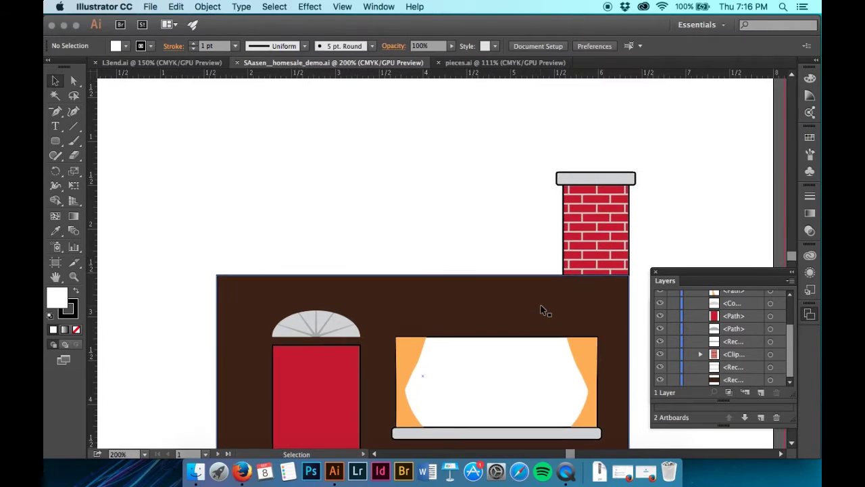
scroll(540, 310, up, 3)
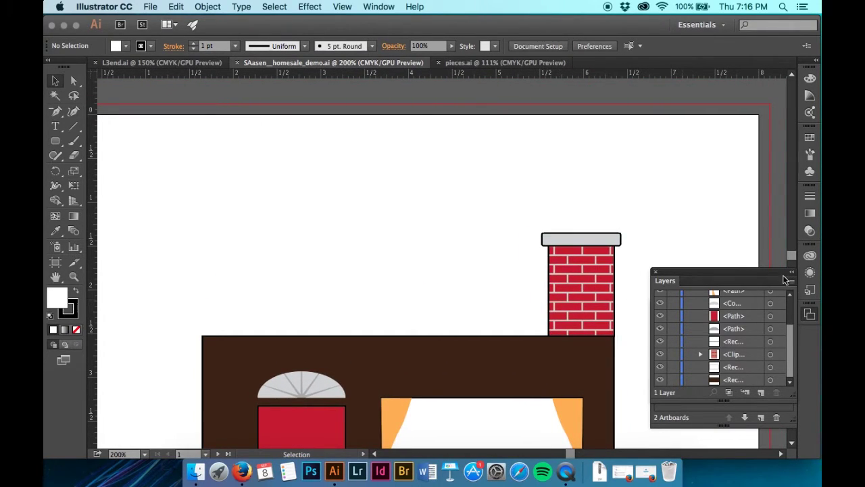
drag(744, 272, 753, 313)
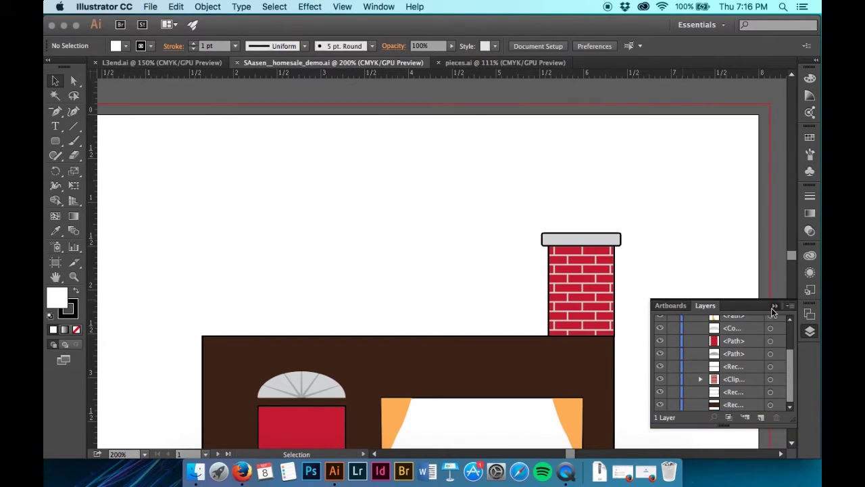
click(775, 305)
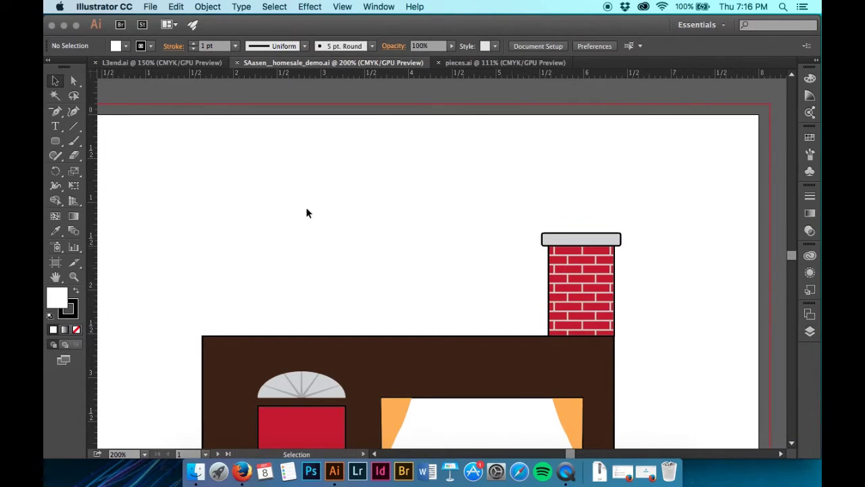
- Draw an upright three-sided polygon about 4 in wide and 3.5 in high above the house with the Polygon tool
click(56, 141)
click(78, 189)
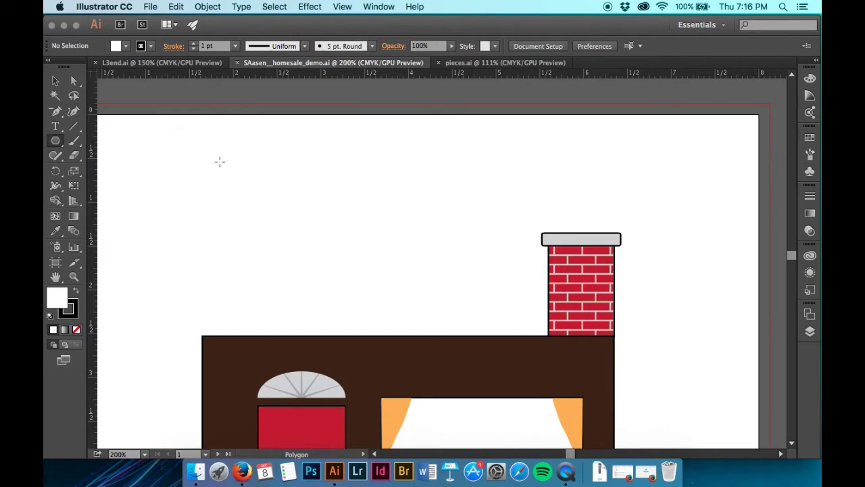
drag(246, 142, 270, 174)
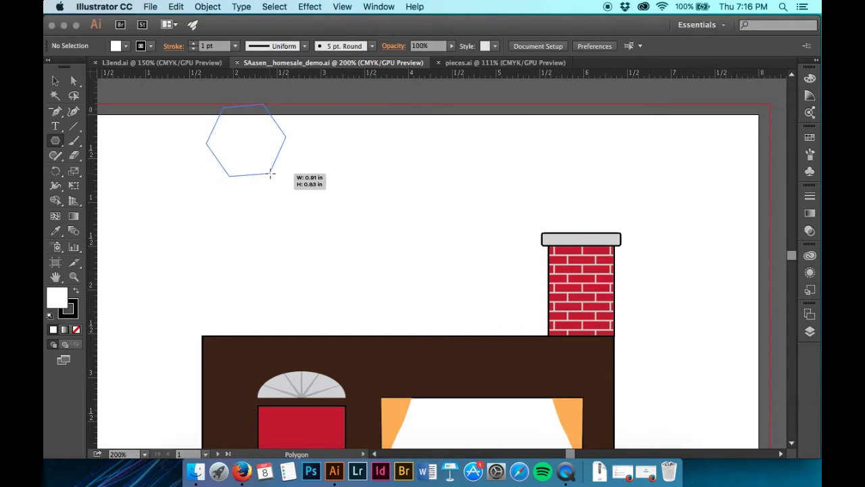
key(Down)
key(Down)
key(Down)
drag(270, 174, 293, 173)
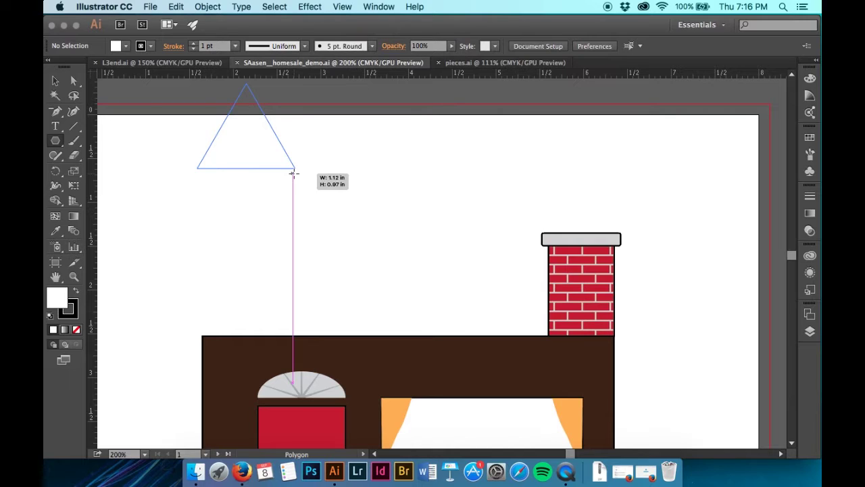
drag(293, 173, 293, 173)
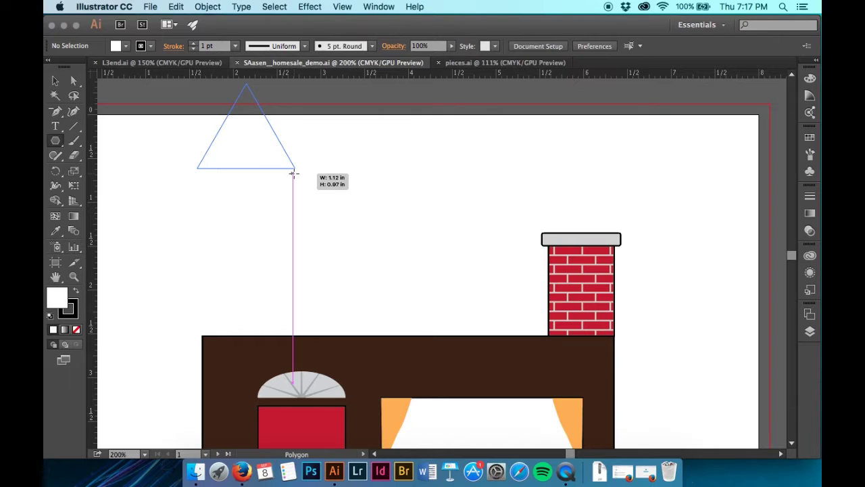
drag(292, 173, 402, 267)
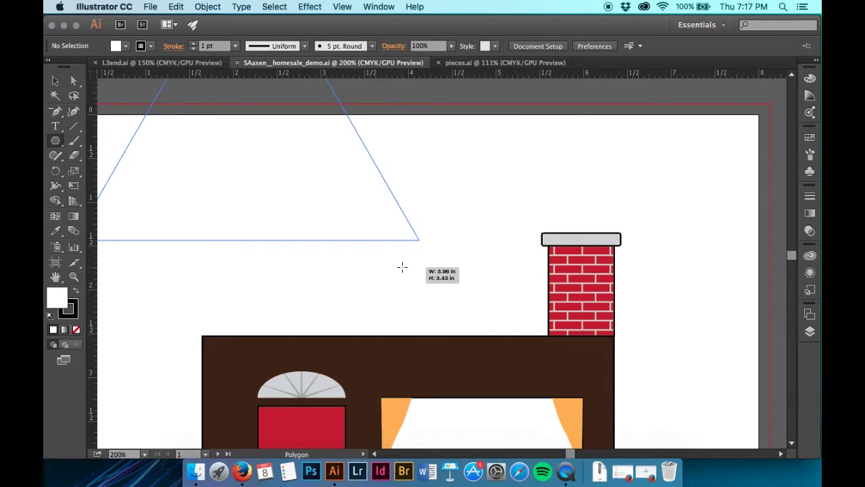
drag(403, 267, 406, 267)
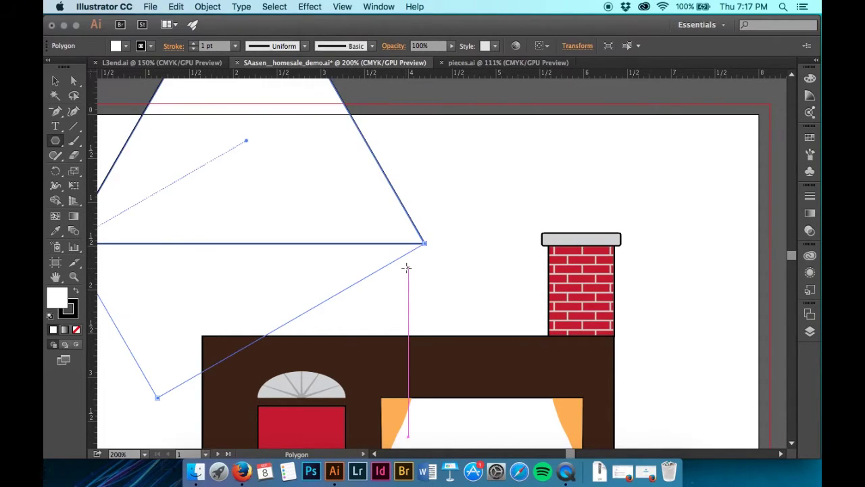
- Move the triangle onto the house's roofline at the chimney end and fill it with light gray
click(58, 84)
drag(317, 198, 464, 279)
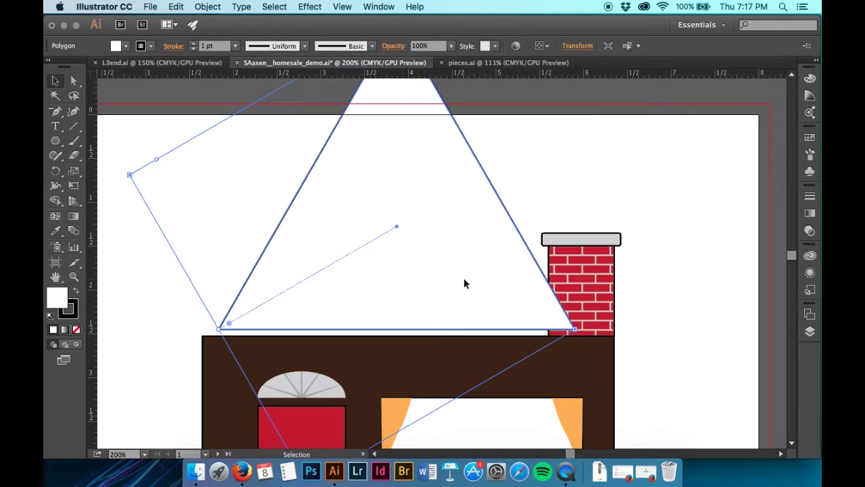
drag(464, 284, 516, 287)
scroll(514, 288, up, 2)
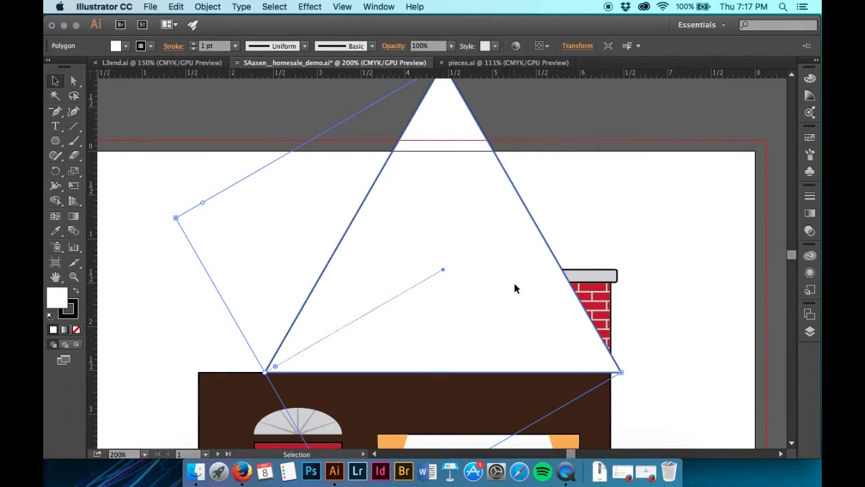
click(126, 46)
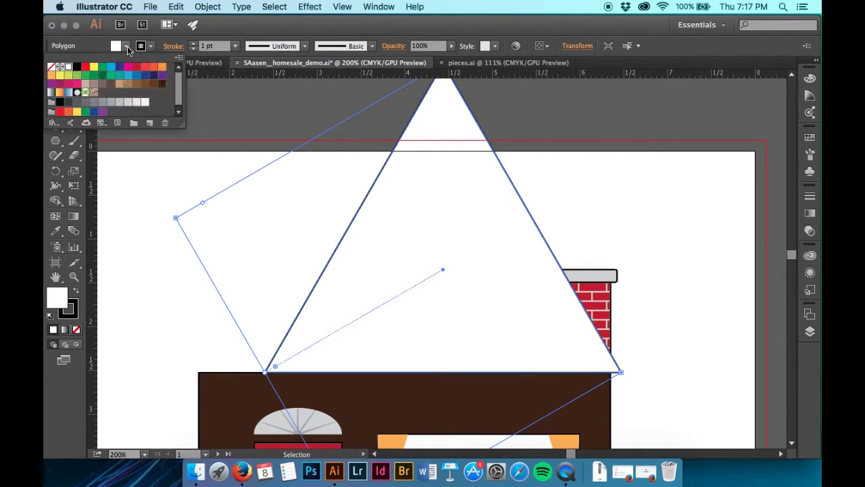
click(121, 107)
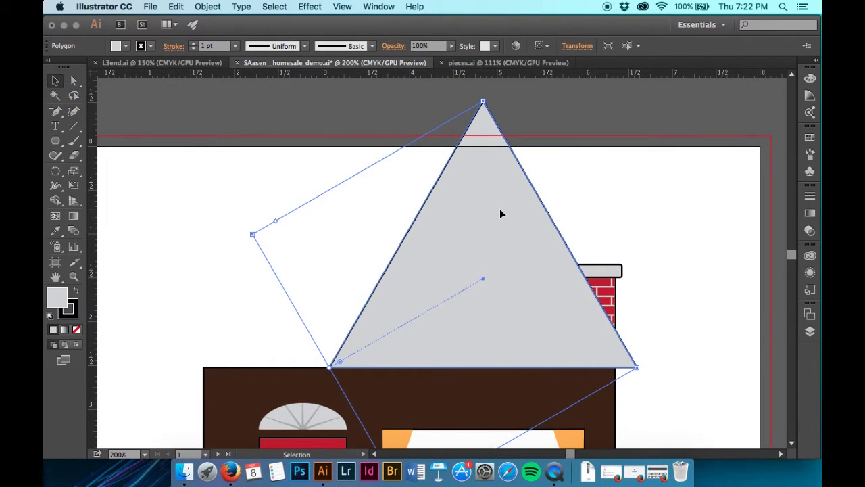
scroll(499, 213, down, 3)
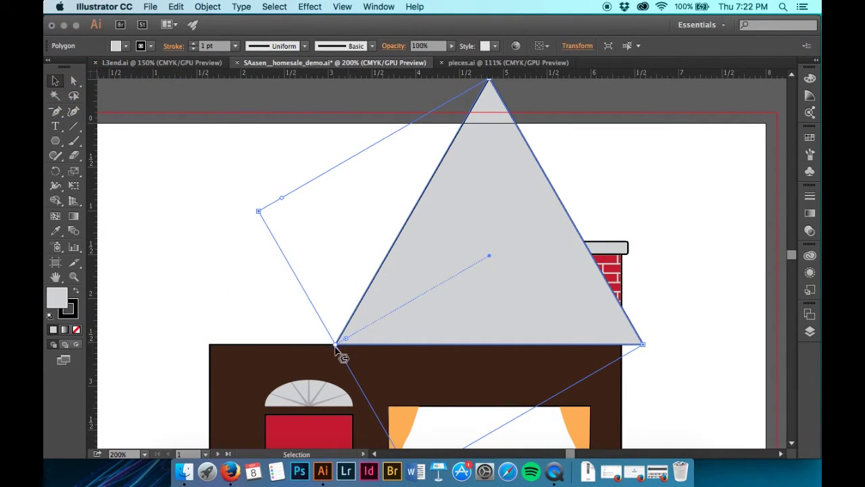
scroll(348, 368, down, 5)
drag(434, 418, 448, 319)
scroll(448, 319, up, 6)
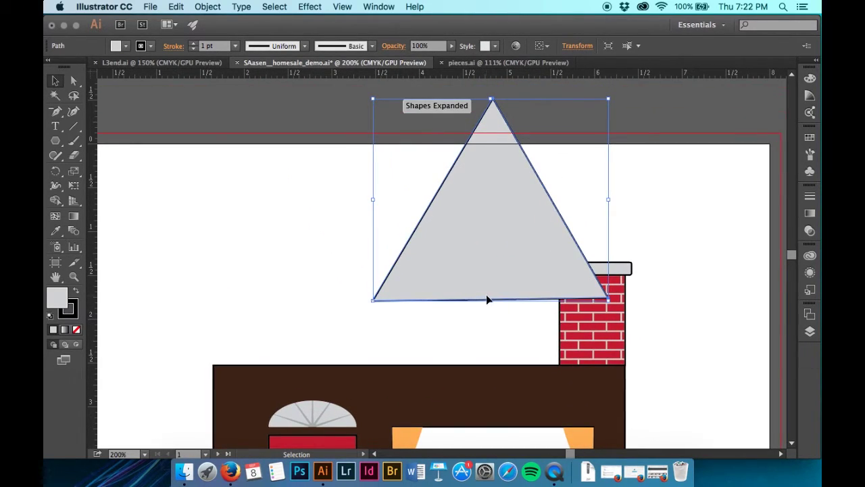
drag(490, 301, 474, 369)
key(ctrl+z)
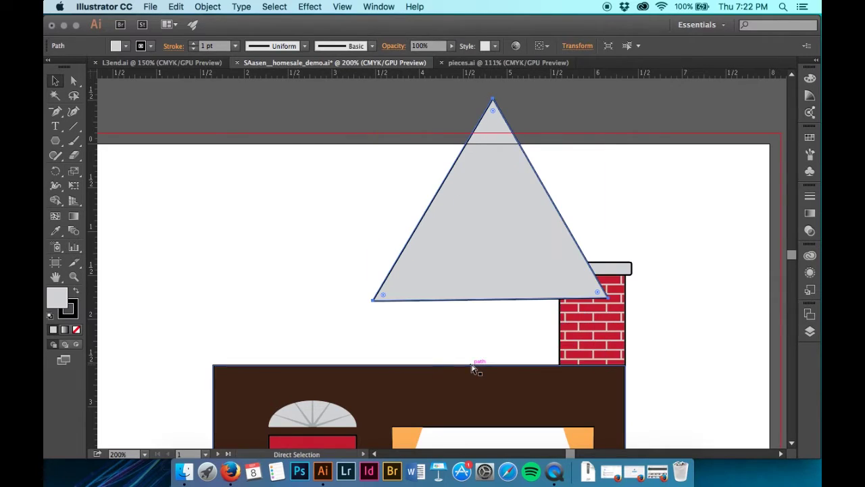
key(ctrl+z)
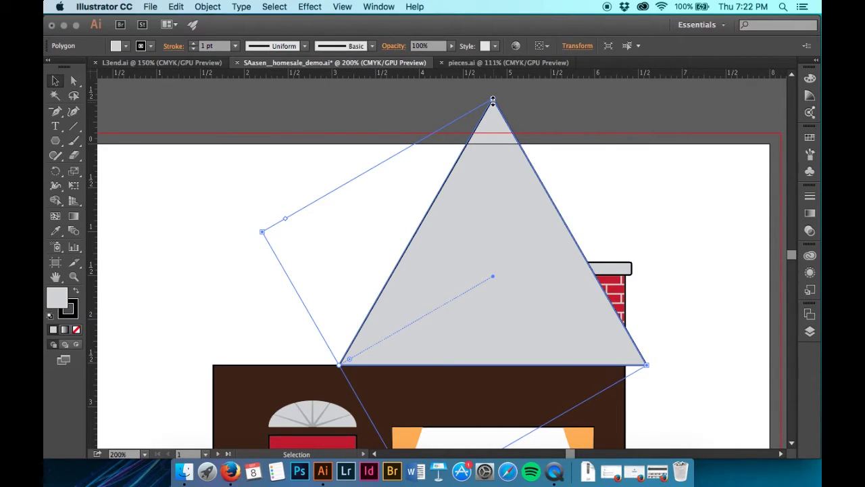
drag(493, 100, 489, 209)
key(super+z)
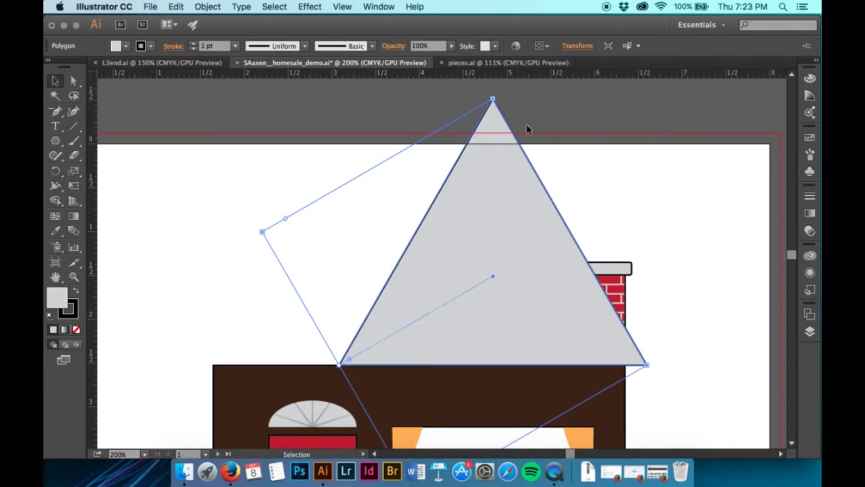
- Resize the triangle to 3.5 in wide and 1.7 in high and seat it back on the house's roofline
click(581, 48)
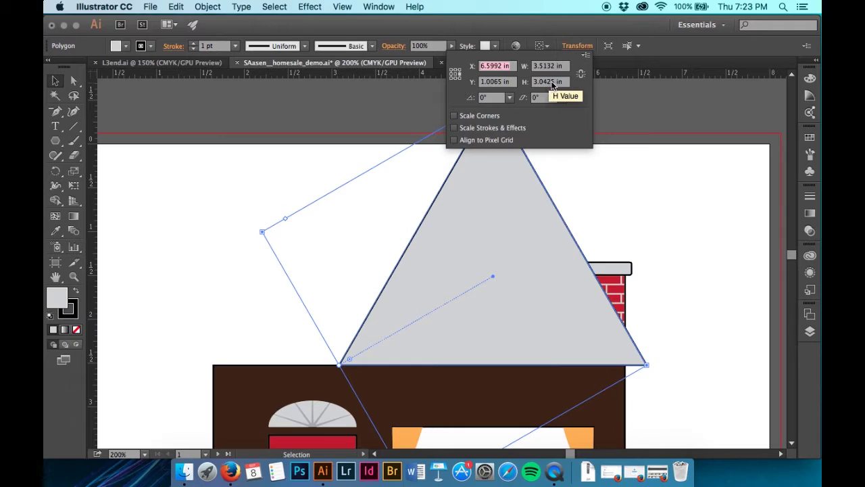
drag(557, 67, 544, 67)
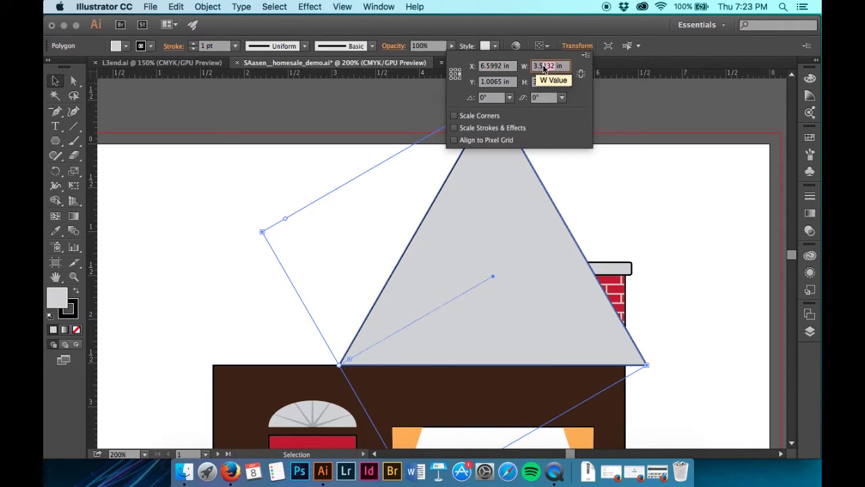
key(BackSpace)
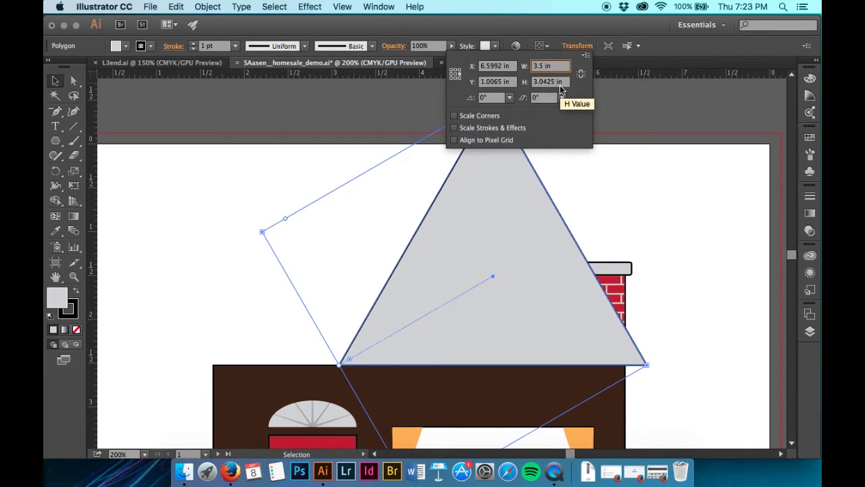
key(Tab)
text(q.7in)
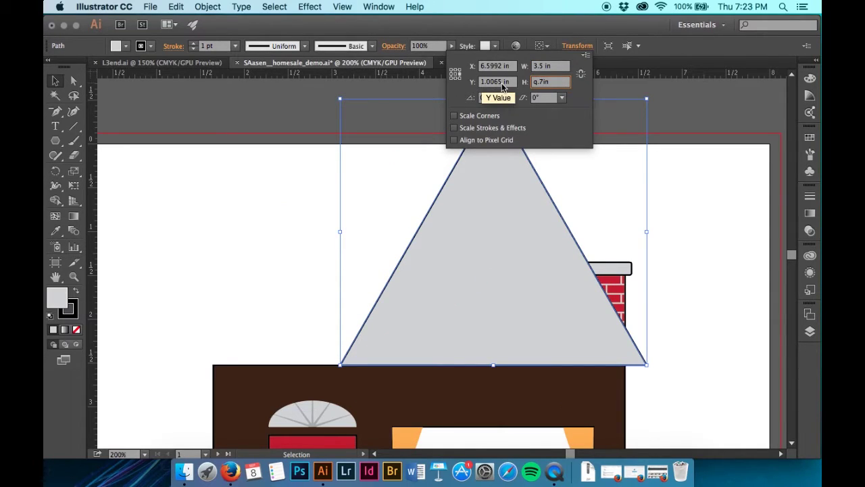
key(Left)
key(Left)
key(Left)
key(Left)
key(Left)
key(Delete)
text(1)
key(Return)
drag(505, 199, 499, 266)
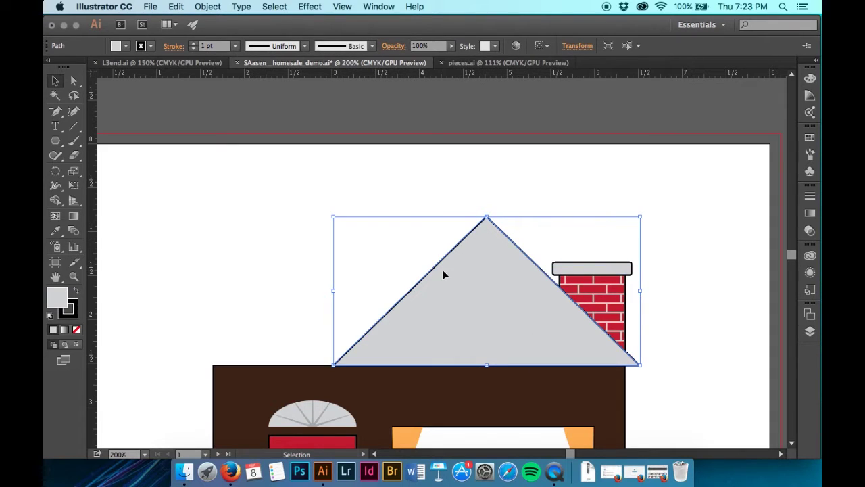
- Give the roof triangle a 10 pt stroke aligned to the inside, with a miter join and butt cap
click(173, 46)
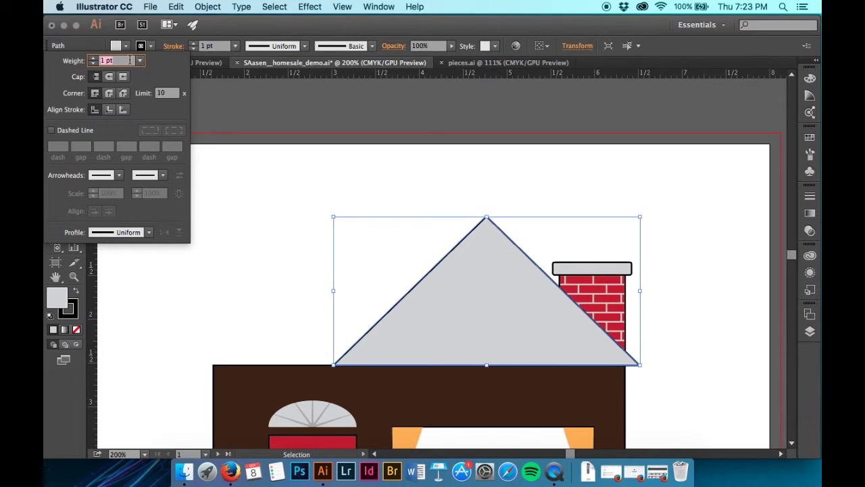
click(102, 60)
text(0)
click(113, 78)
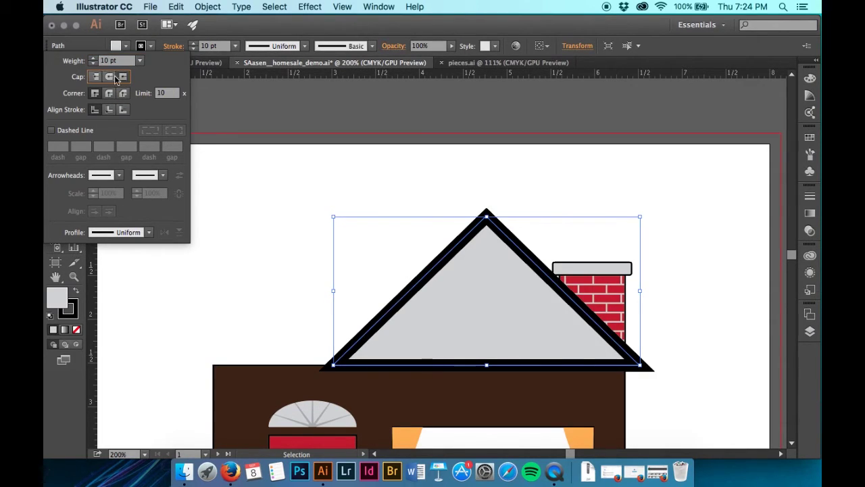
click(109, 93)
click(123, 93)
click(109, 110)
click(123, 109)
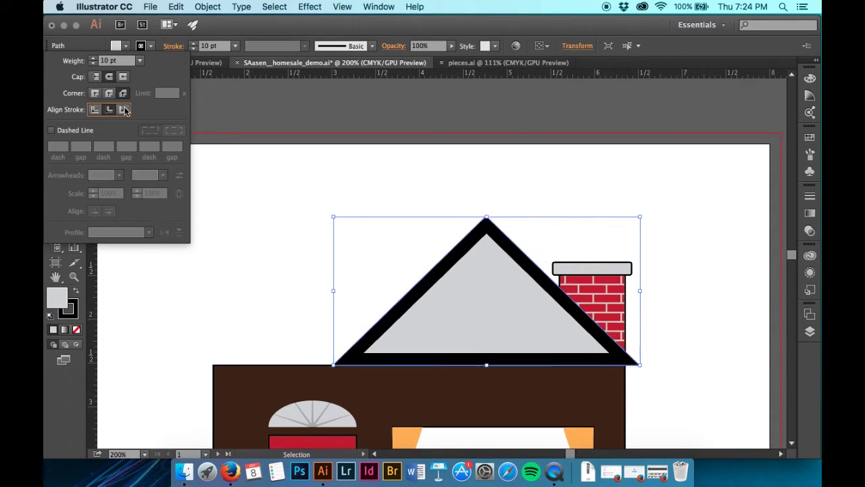
click(110, 110)
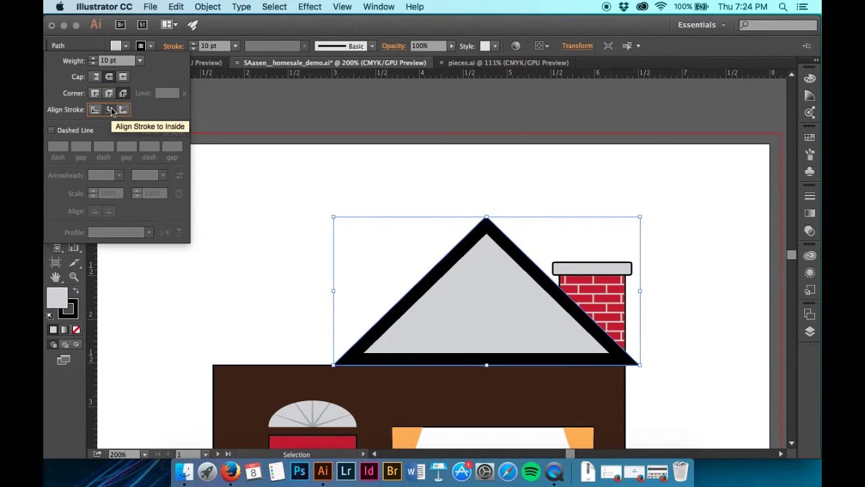
click(95, 92)
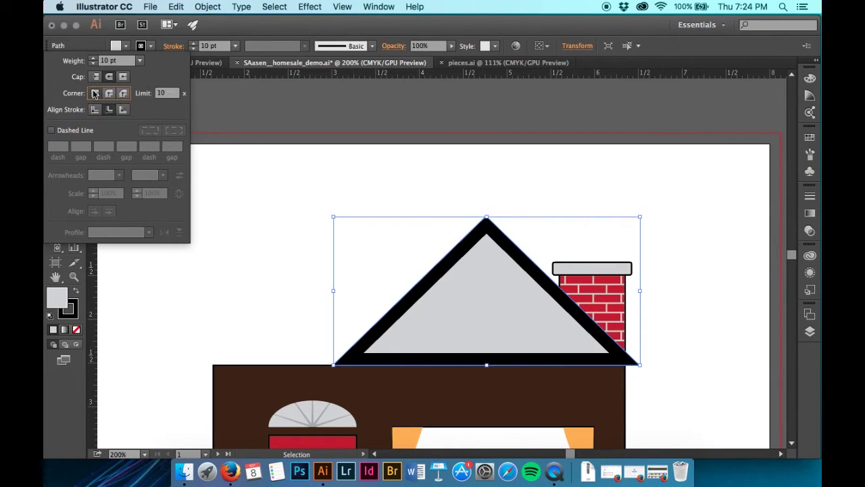
click(94, 77)
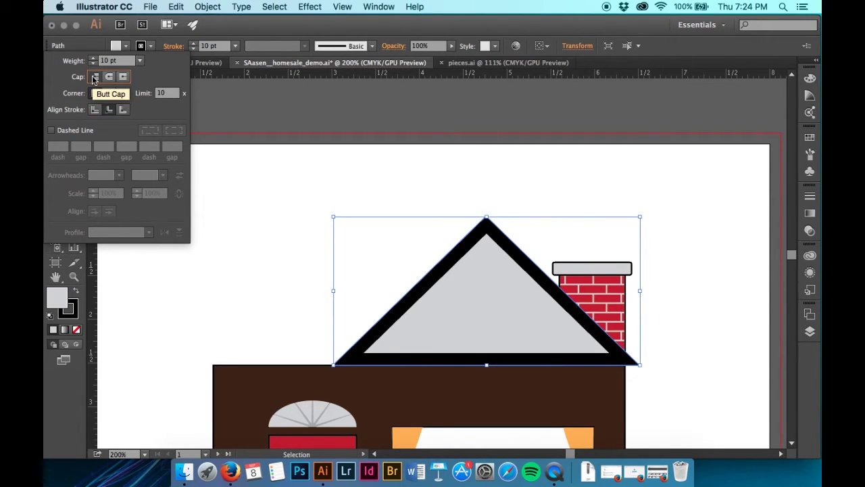
- Color the roof triangle's stroke a gray slightly darker than its fill and deselect the triangle
click(143, 46)
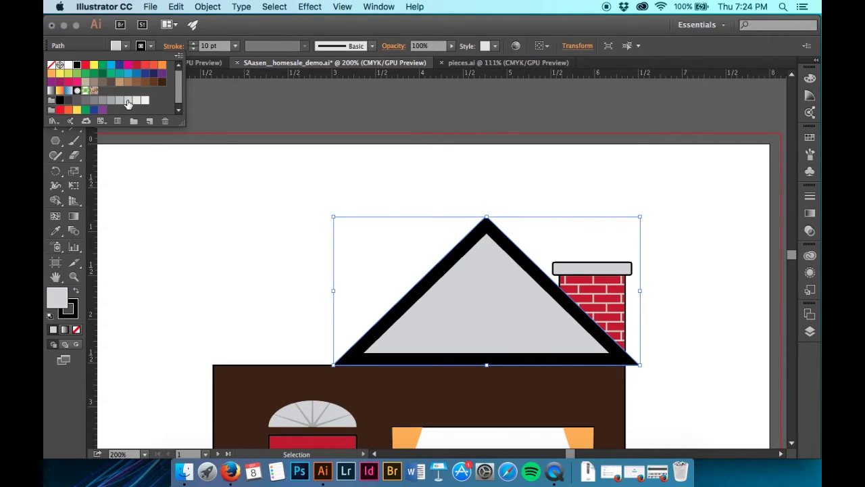
click(120, 101)
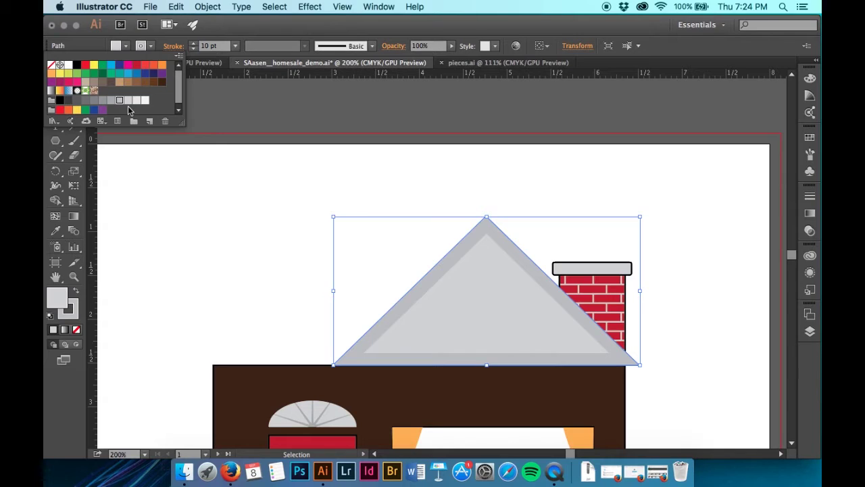
click(396, 157)
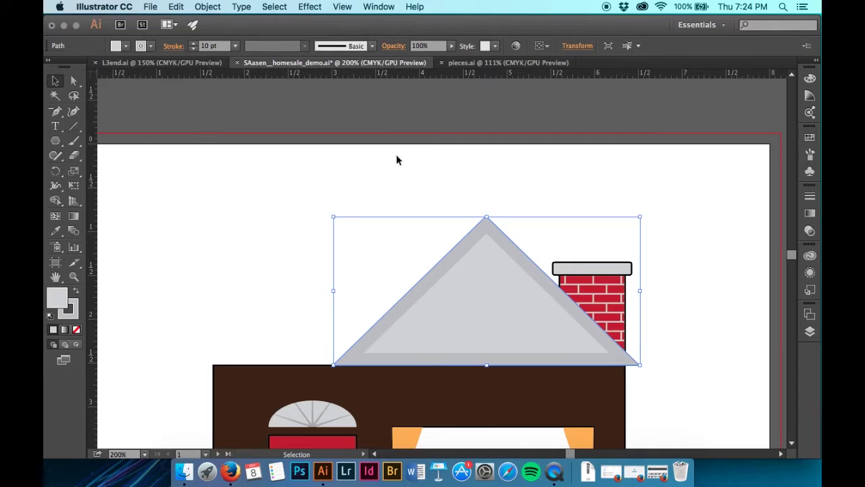
click(394, 160)
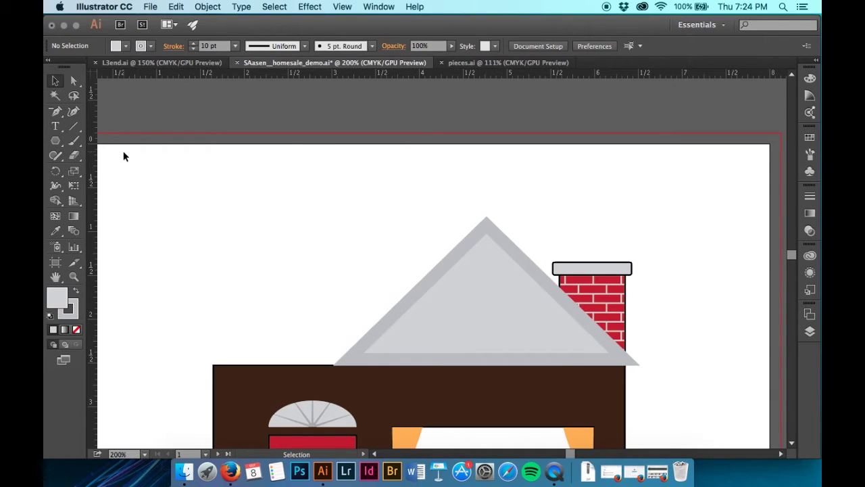
click(55, 140)
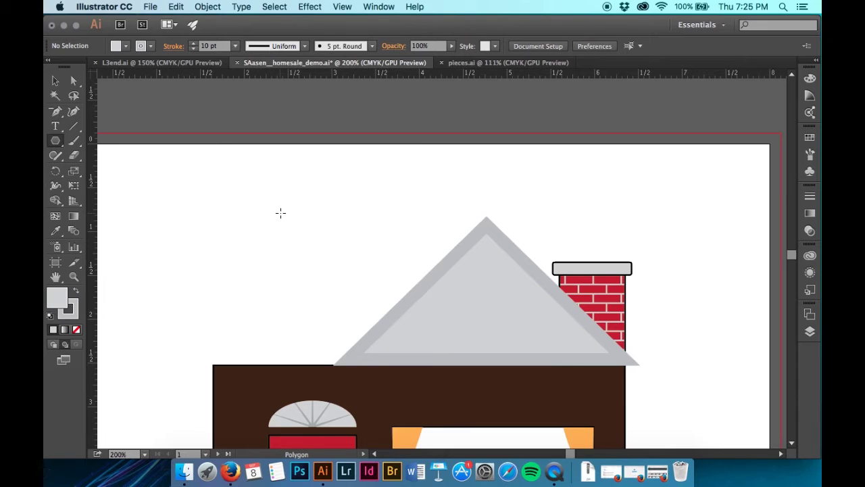
drag(303, 146, 304, 228)
scroll(304, 229, up, 5)
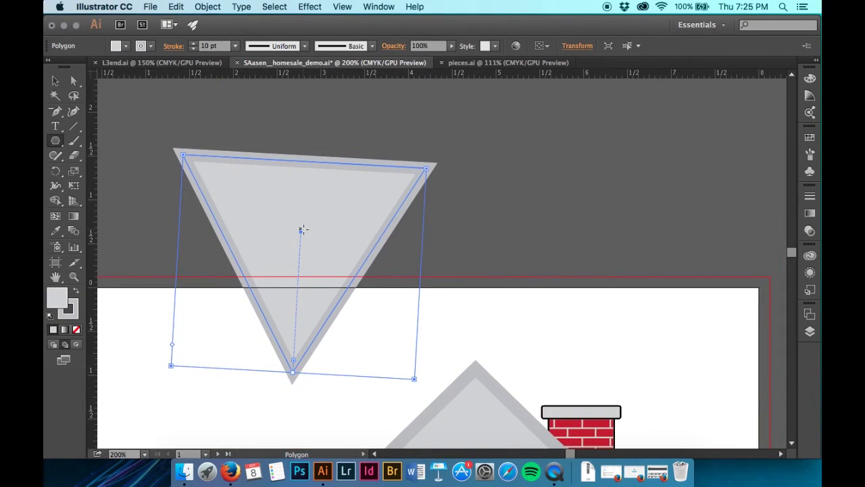
key(Delete)
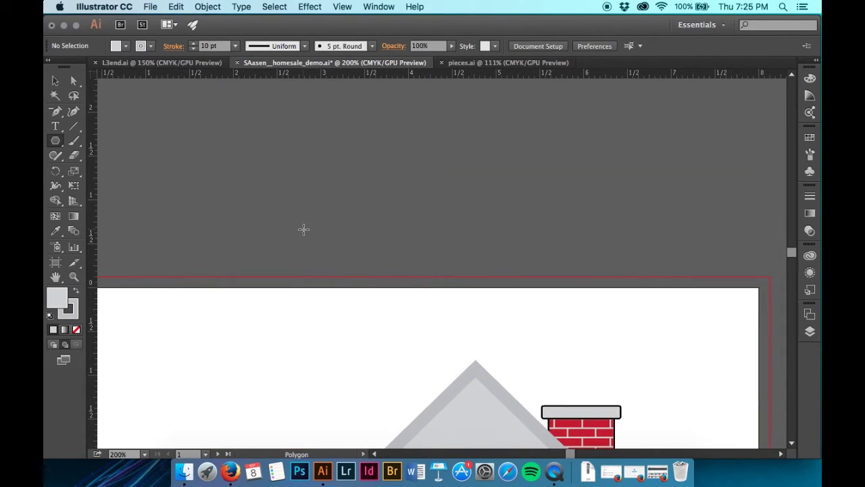
- Draw a second upright triangle about 3.5 in wide above the door side of the house with the Polygon tool
scroll(304, 229, down, 6)
scroll(303, 229, left, 2)
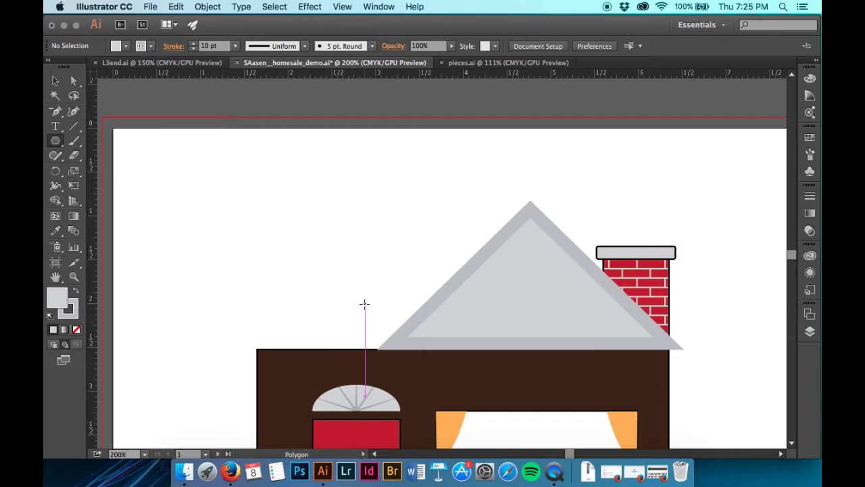
drag(342, 200, 469, 323)
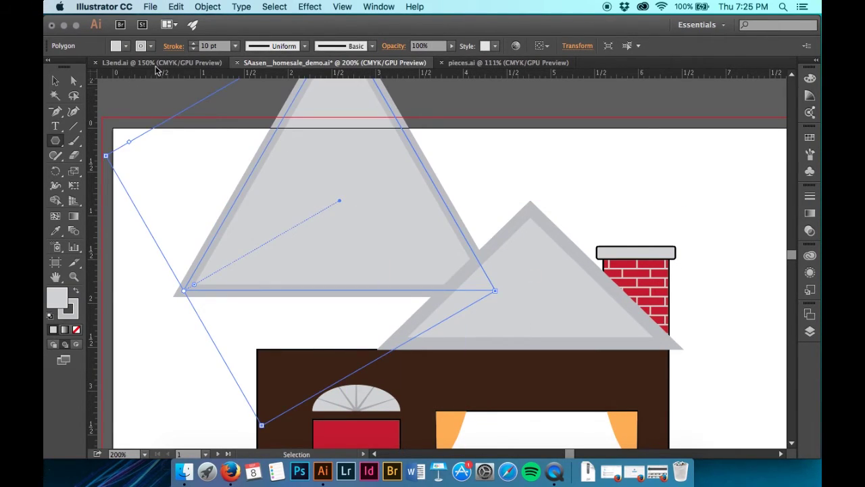
- Remove the second triangle's stroke and fill it with a medium dark gray
click(152, 46)
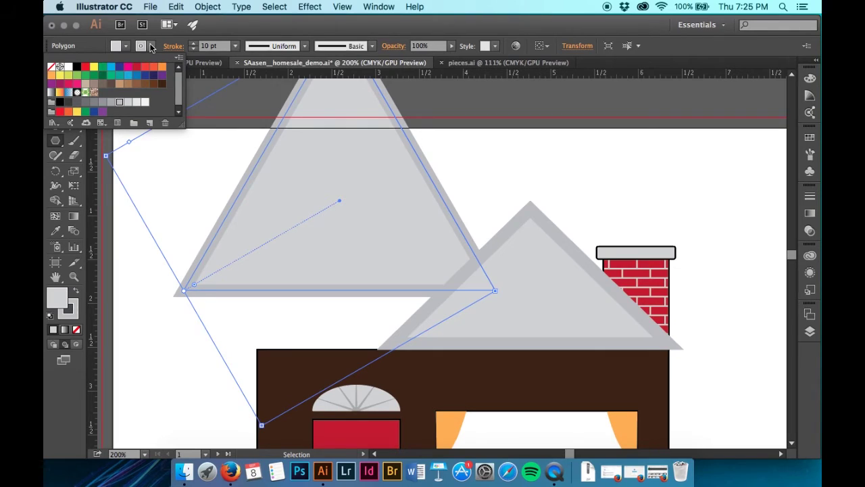
click(51, 68)
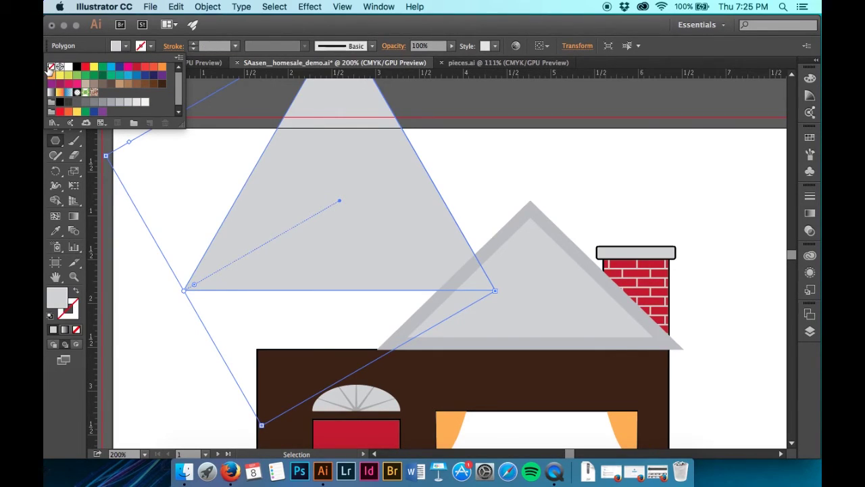
click(125, 46)
click(125, 47)
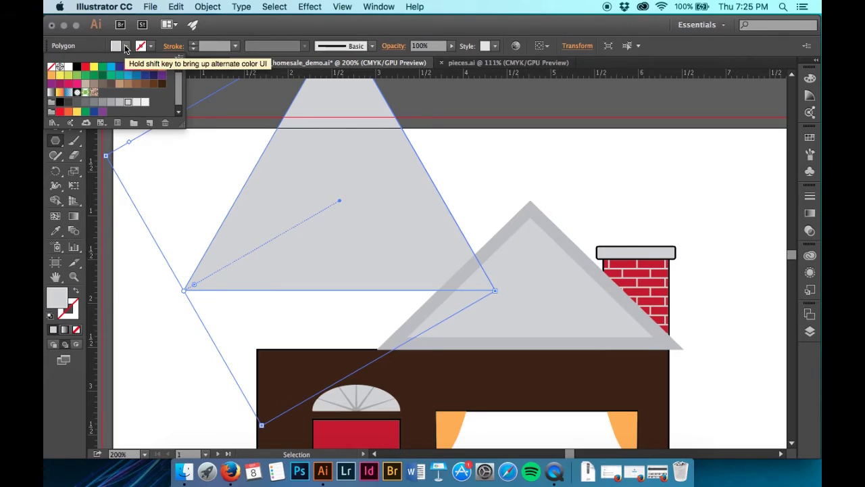
click(103, 102)
click(262, 109)
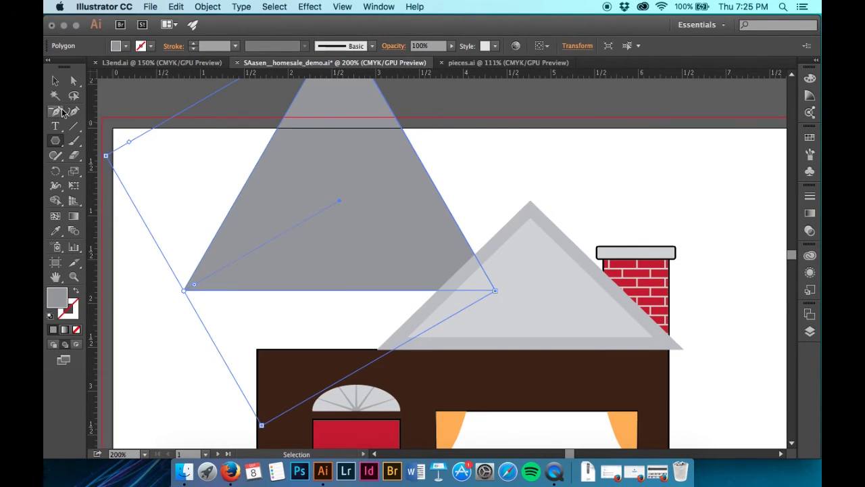
- Move the dark gray triangle onto the house's roofline so it slightly overhangs the wall on the door side
click(51, 83)
drag(270, 186, 320, 246)
scroll(320, 246, up, 3)
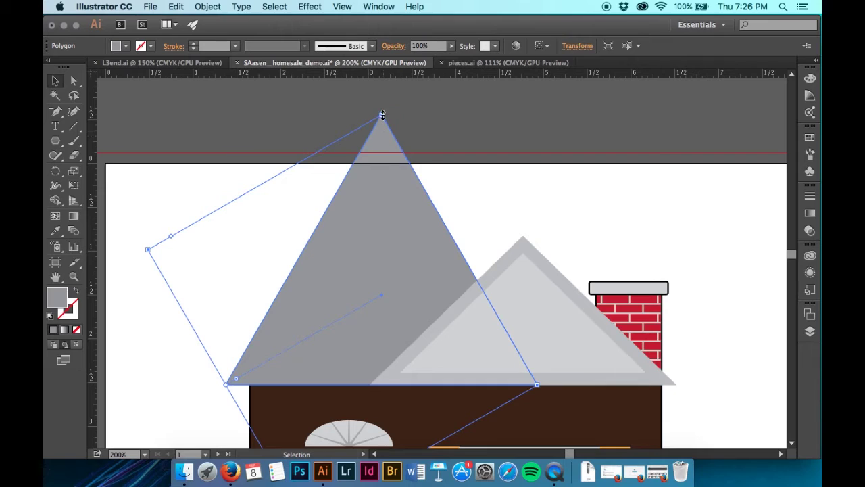
mouse_move(382, 115)
mouse_down()
mouse_move(384, 154)
mouse_move(386, 121)
mouse_up()
key(ctrl+z)
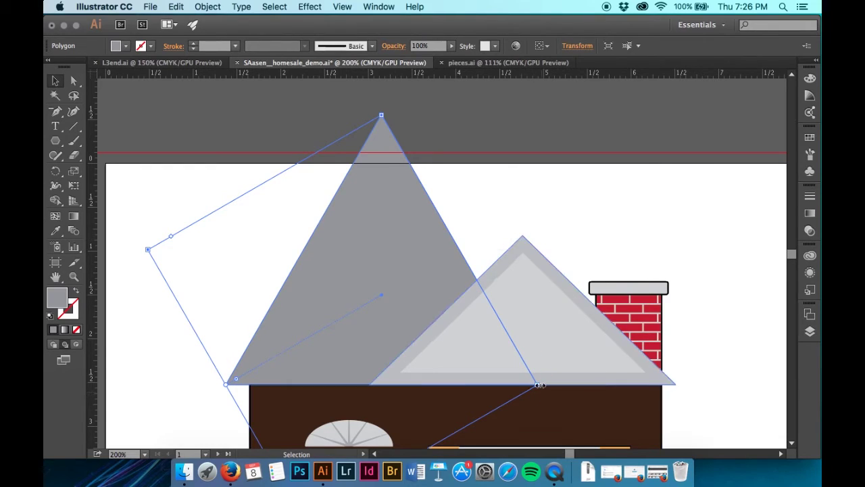
drag(540, 385, 601, 380)
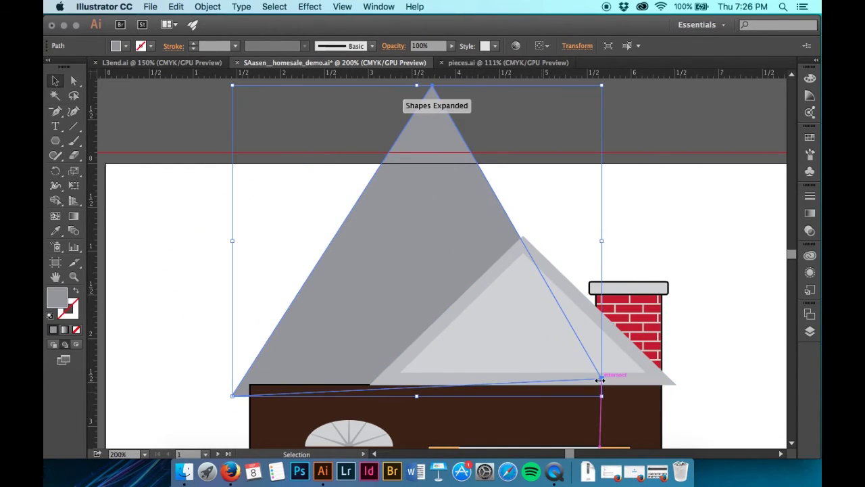
key(super+z)
drag(538, 386, 603, 380)
key(super+z)
key(super+z)
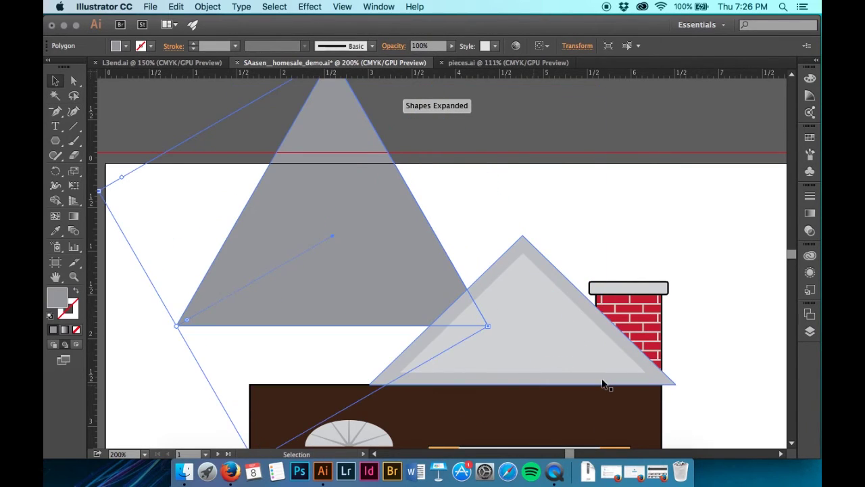
- Scale the dark gray triangle up proportionally to about 4.3 in wide and set its base back on the house's roofline
scroll(399, 287, down, 4)
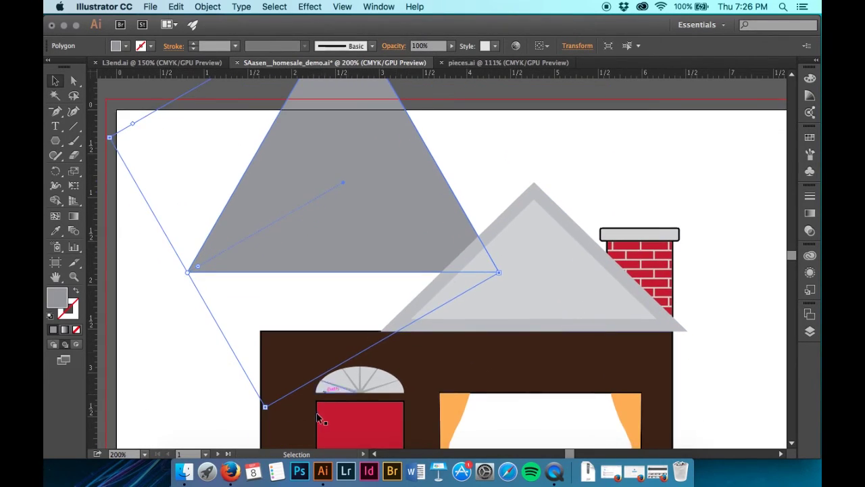
drag(263, 406, 244, 371)
scroll(245, 373, up, 5)
drag(392, 197, 437, 257)
- Nudge the enlarged dark gray triangle sideways along the roofline to adjust its overhang past the door-side wall, and deselect it
key(Right)
key(Right)
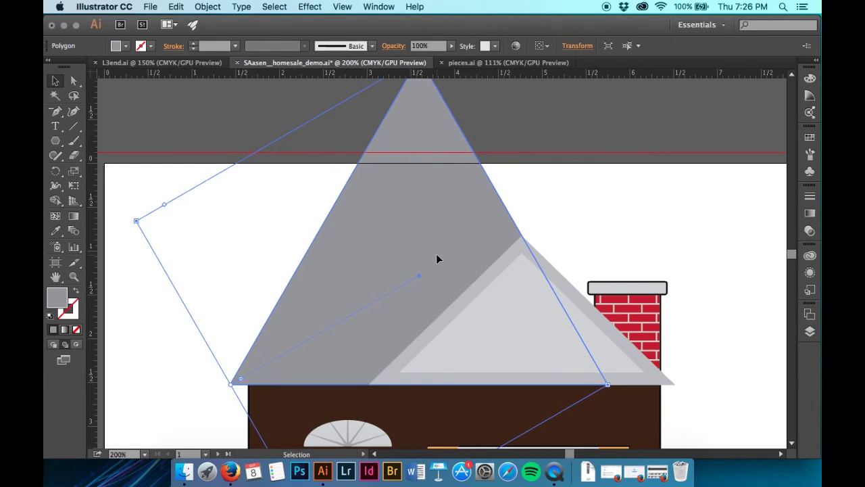
key(Left)
key(Left)
key(Left)
key(Left)
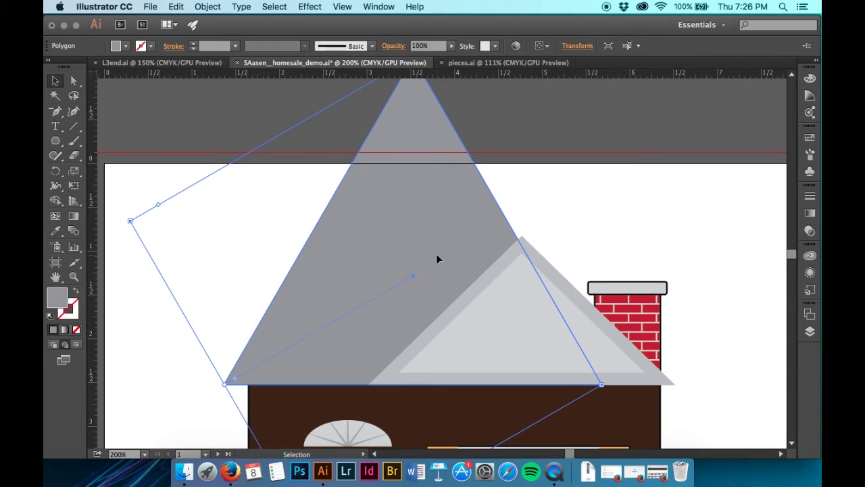
key(Right)
key(Right)
key(Right)
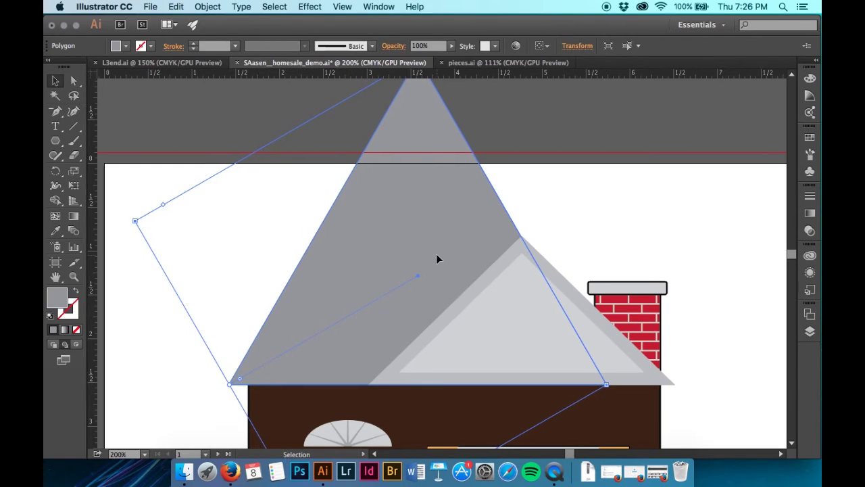
key(Right)
key(Right)
key(Right)
key(Right)
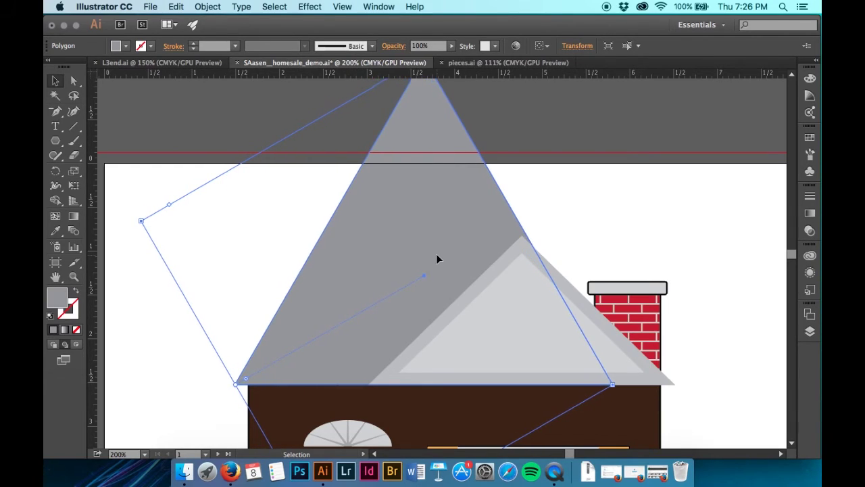
click(699, 174)
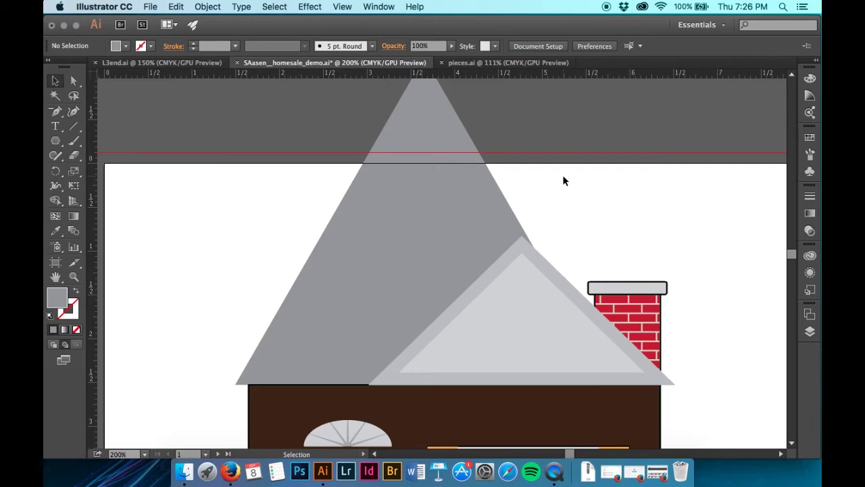
- Scale the dark gray triangle down to about 3.8 in wide and reposition it on the roofline, slightly overhanging the door-side wall
click(359, 253)
scroll(527, 347, down, 2)
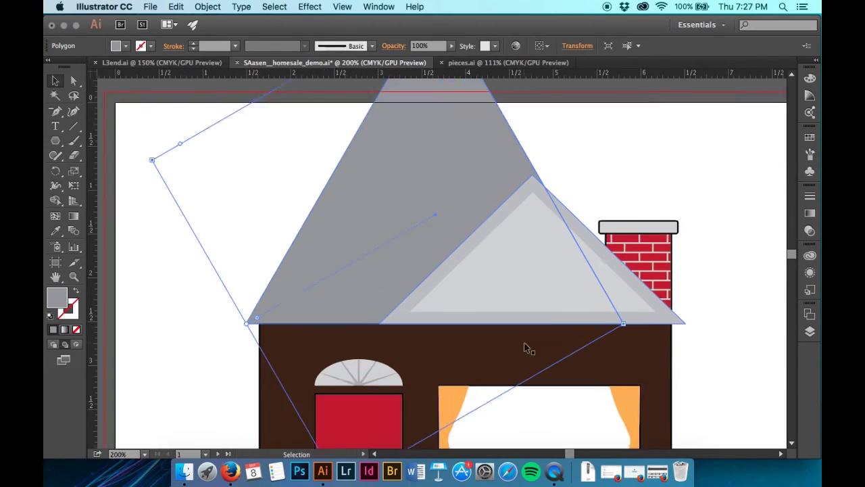
scroll(528, 348, down, 2)
drag(348, 415, 347, 376)
scroll(347, 377, up, 3)
drag(470, 234, 446, 272)
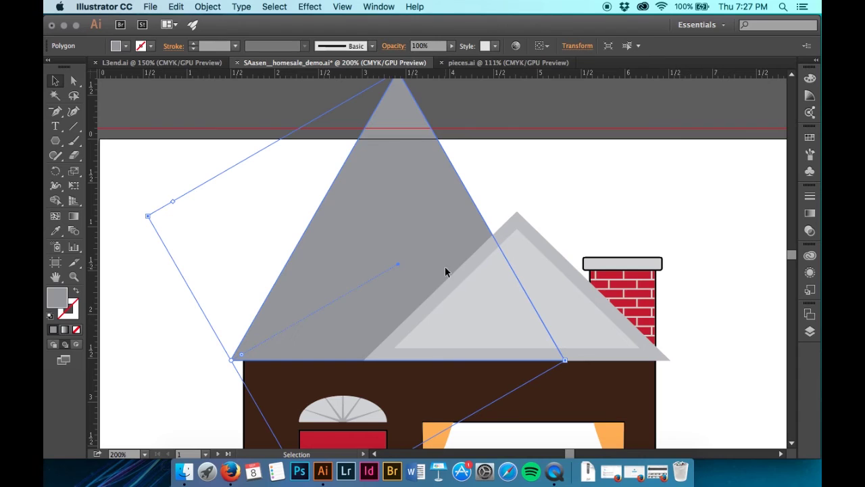
- Check the roof's outline in L3end.ai, and give the dark gray triangle in the house drawing a black stroke
click(162, 62)
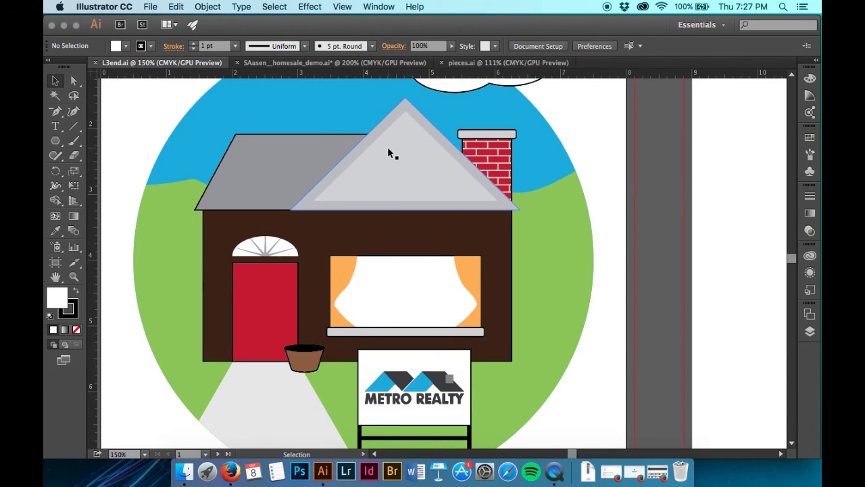
click(492, 63)
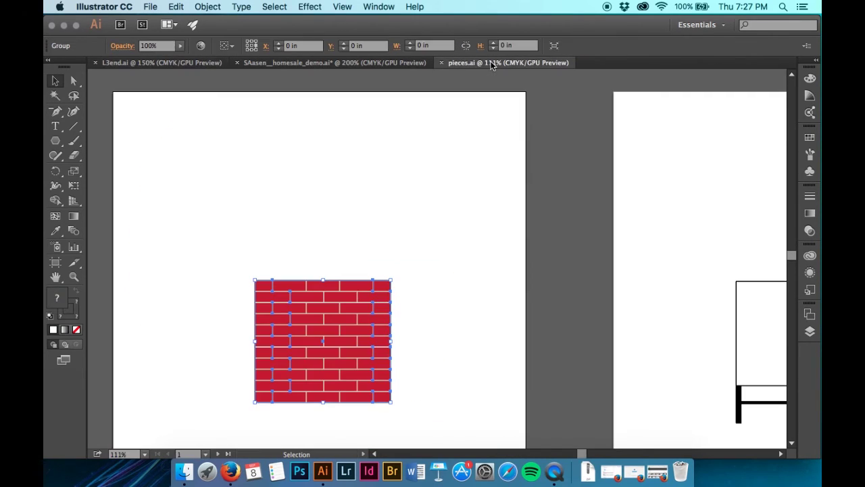
click(397, 63)
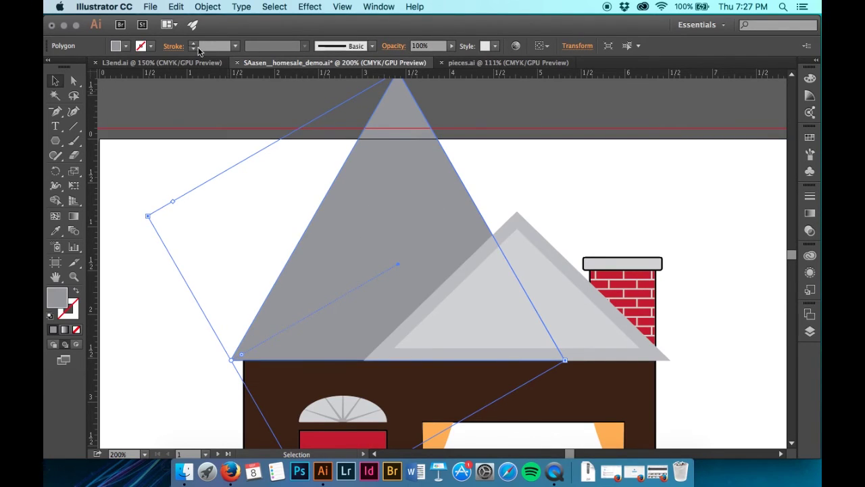
click(150, 45)
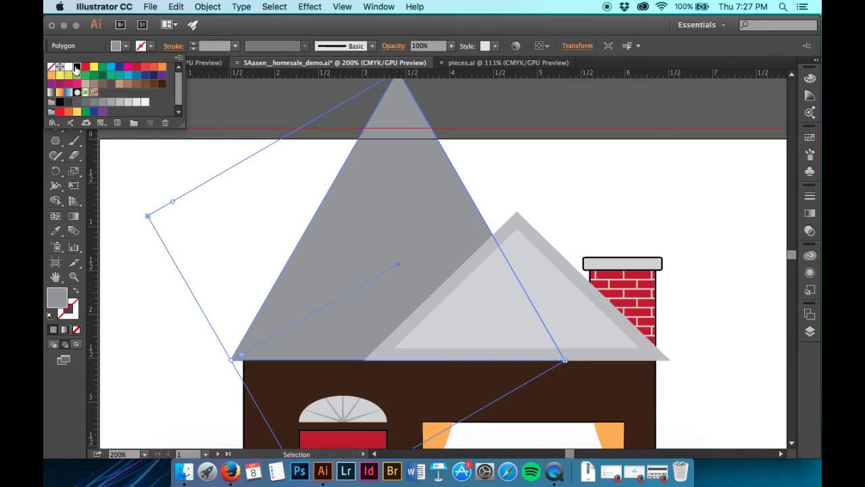
click(77, 67)
click(487, 104)
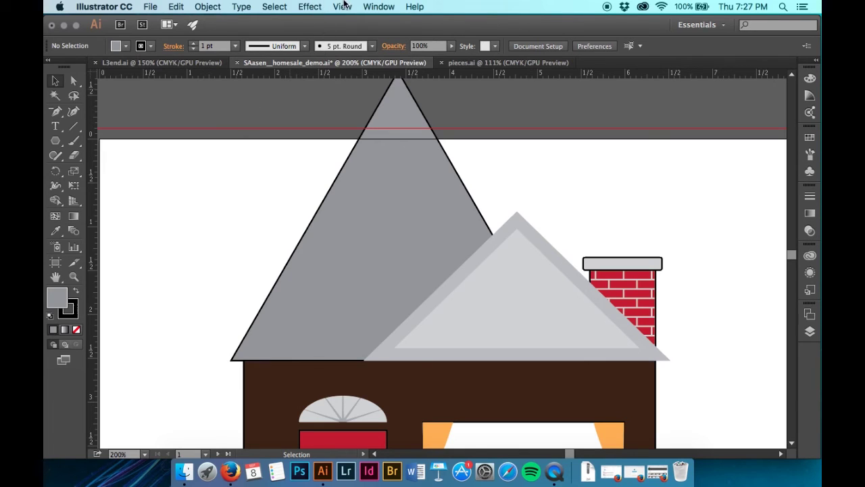
- Bring up the Pathfinder shape operations
click(342, 6)
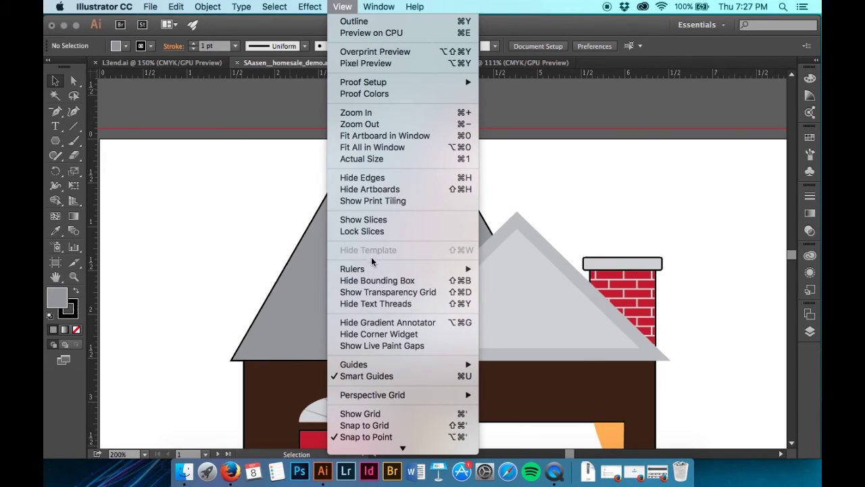
mouse_move(388, 5)
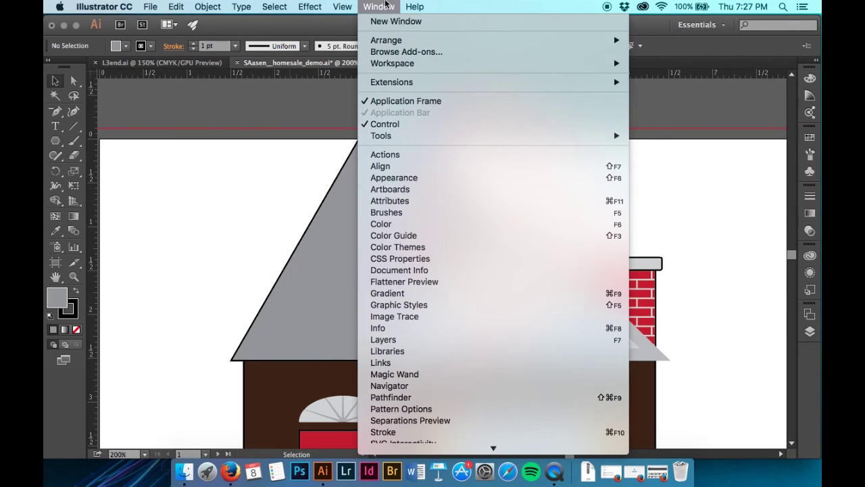
click(426, 397)
- Draw a rectangle about 4.5 in wide and 2.3 in tall covering the upper part of the dark gray triangle
key(m)
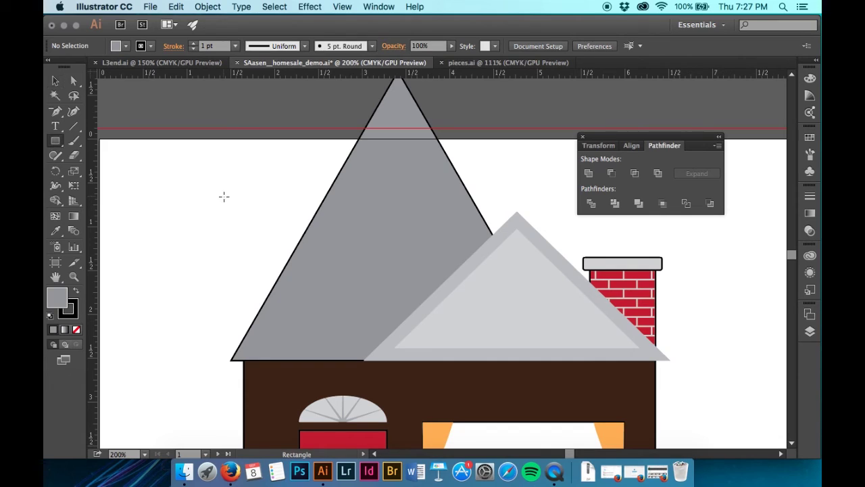
scroll(334, 149, right, 3)
scroll(334, 148, up, 1)
scroll(192, 152, up, 2)
scroll(190, 150, left, 1)
drag(140, 107, 528, 304)
click(55, 81)
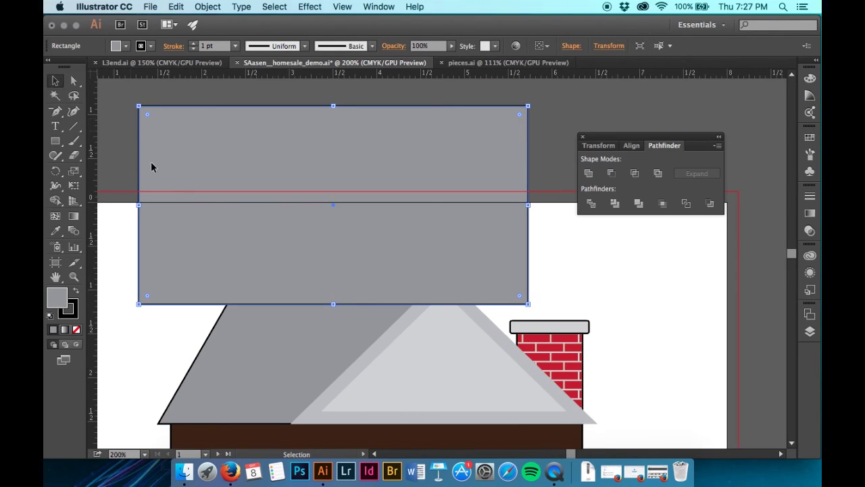
- Cut the rectangle out of the dark gray triangle with Minus Front, leaving a flat-topped roof, and deselect it
shift+click(272, 334)
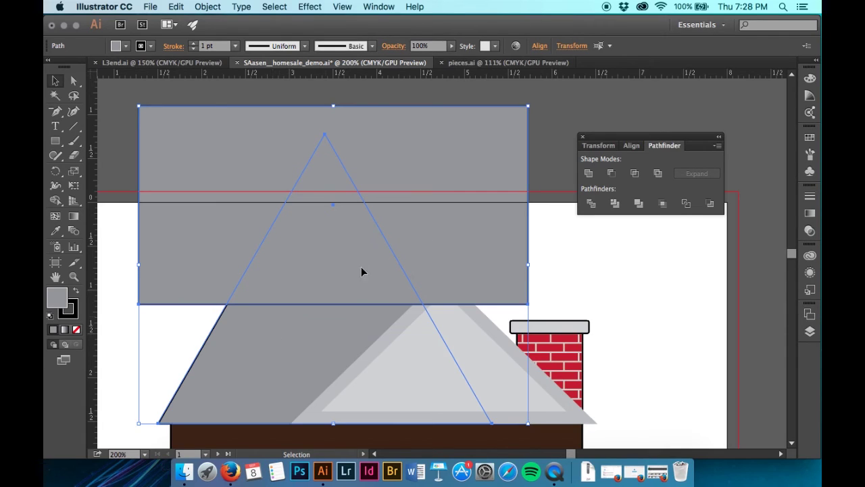
click(612, 175)
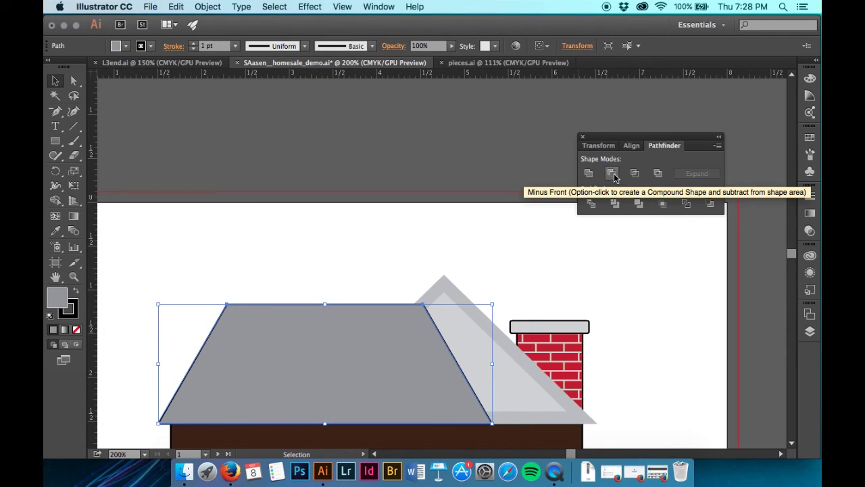
click(469, 256)
- Move the light gray gable triangle above the dark gray roof in the layer stacking order and deselect it
click(453, 309)
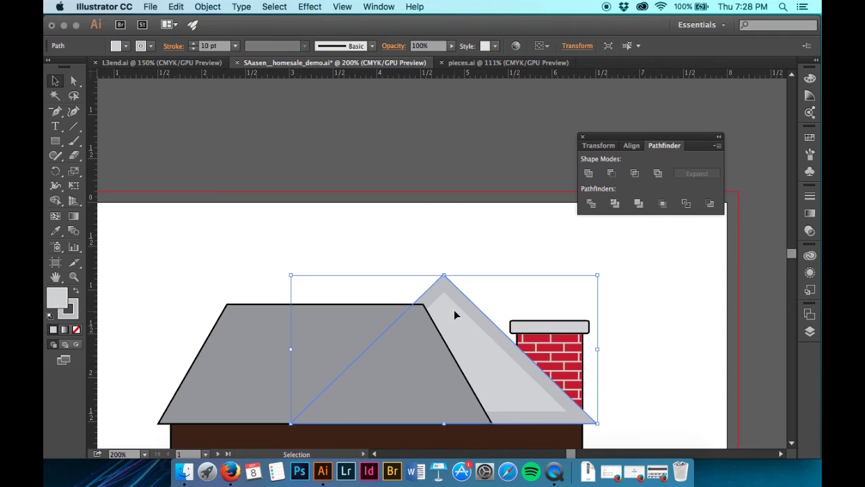
click(811, 331)
scroll(727, 371, down, 2)
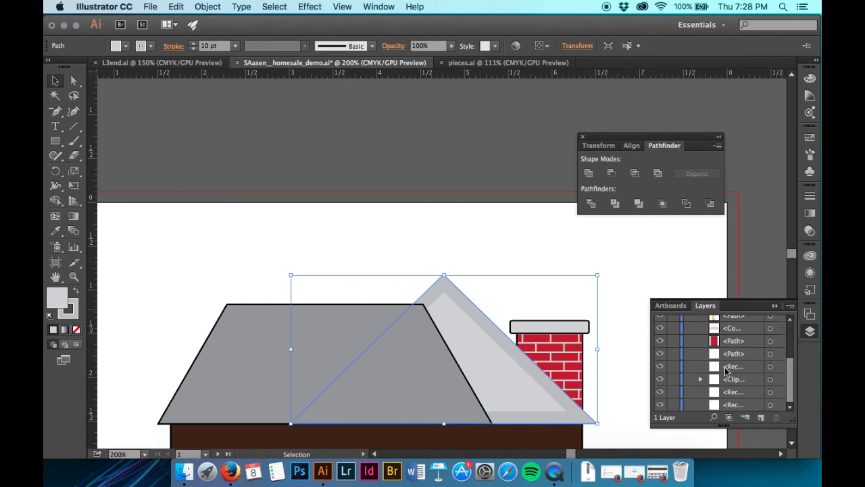
scroll(727, 371, up, 2)
click(739, 347)
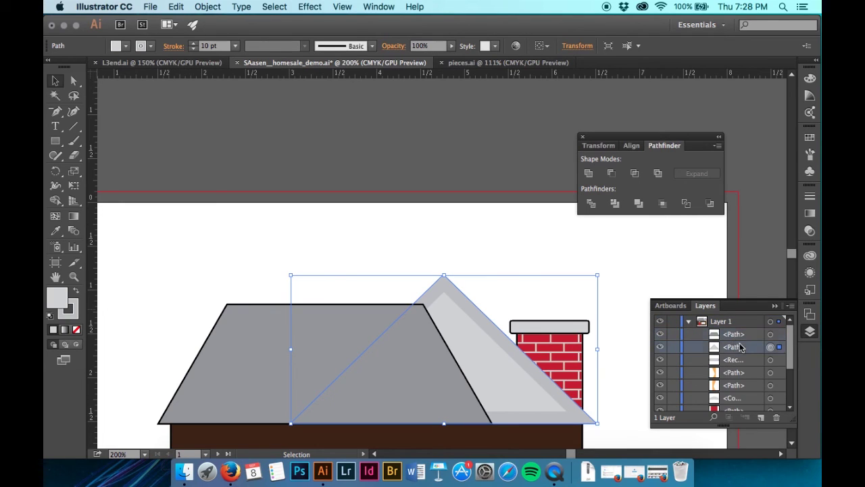
drag(747, 348, 740, 328)
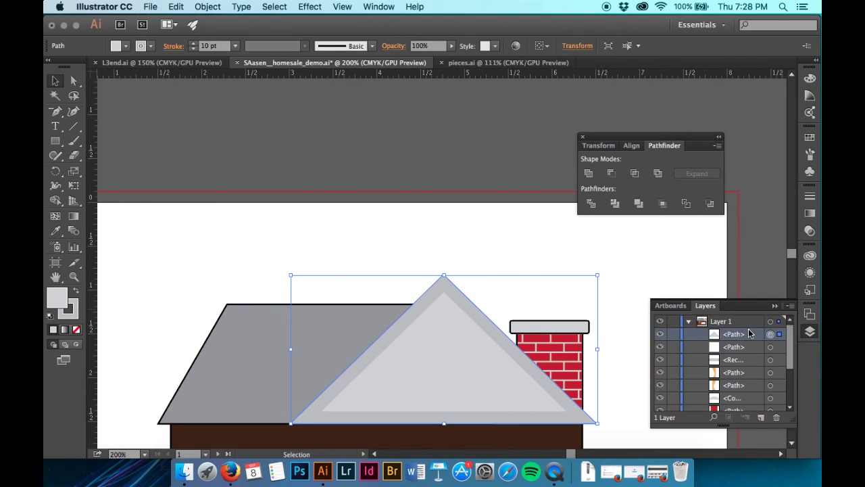
click(666, 283)
- View the whole house at 100% and compare it with the finished house in L3end.ai
key(super+minus)
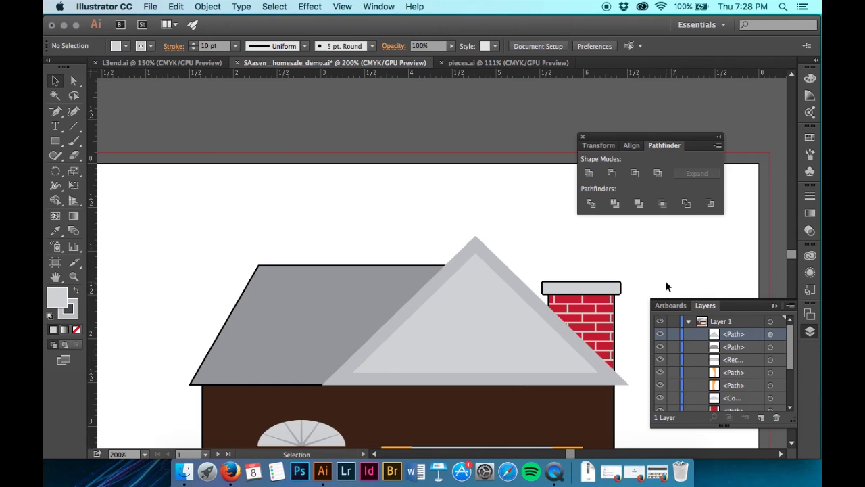
key(super+minus)
scroll(552, 298, down, 3)
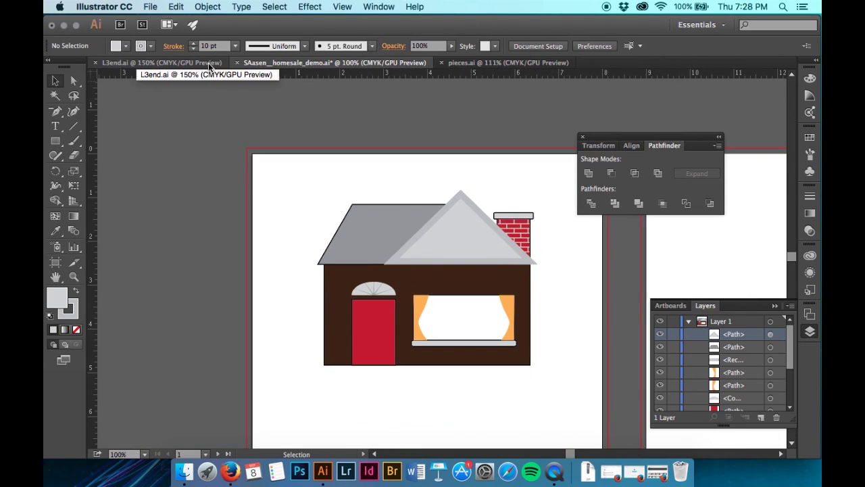
click(161, 63)
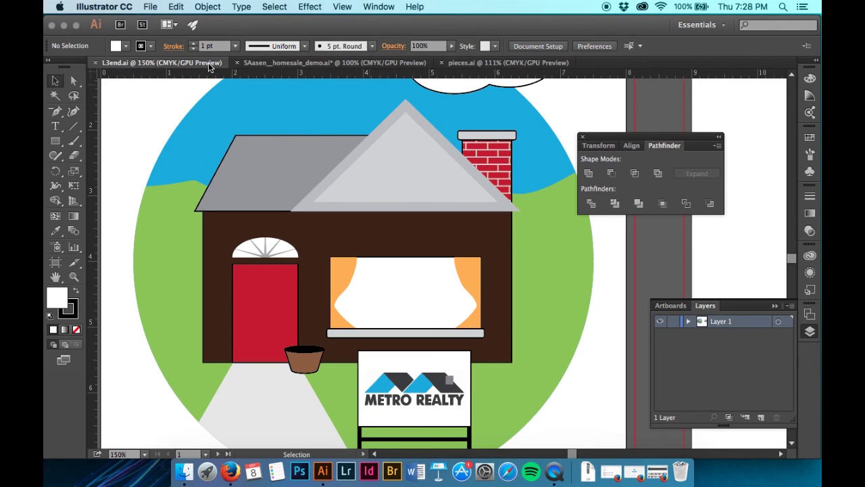
click(300, 63)
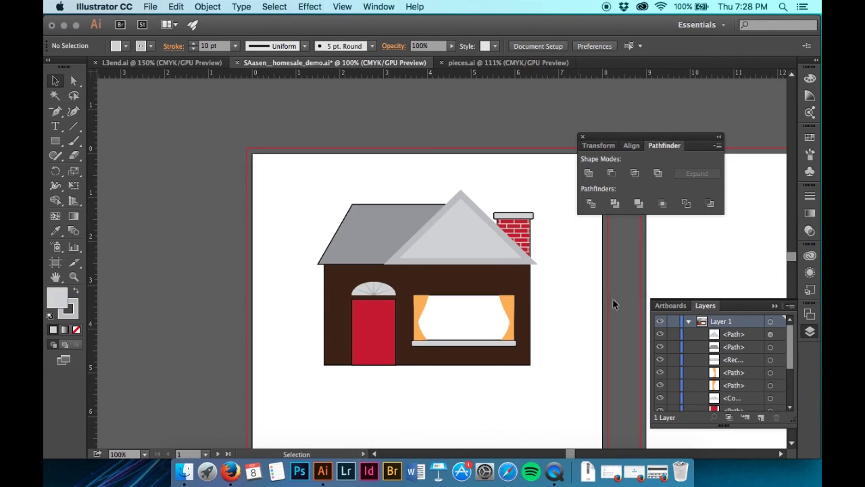
- Save the house drawing and review the sky, hills and cloud behind the house in L3end.ai
key(a)
key(v)
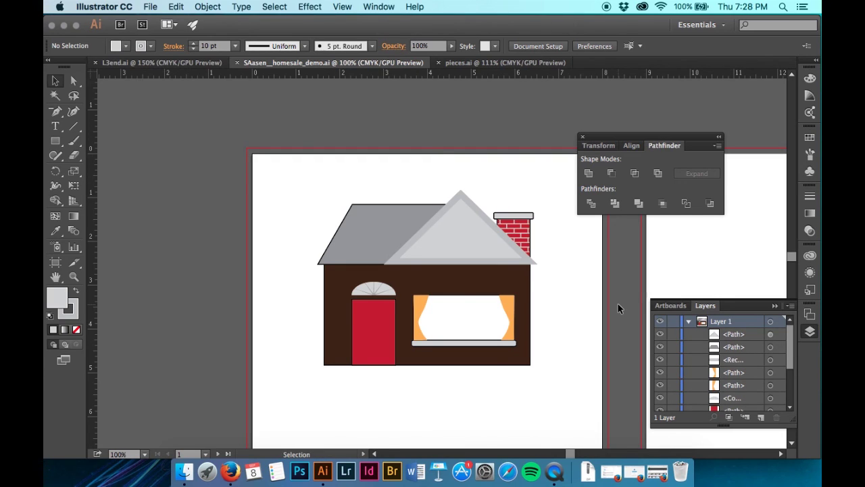
click(191, 63)
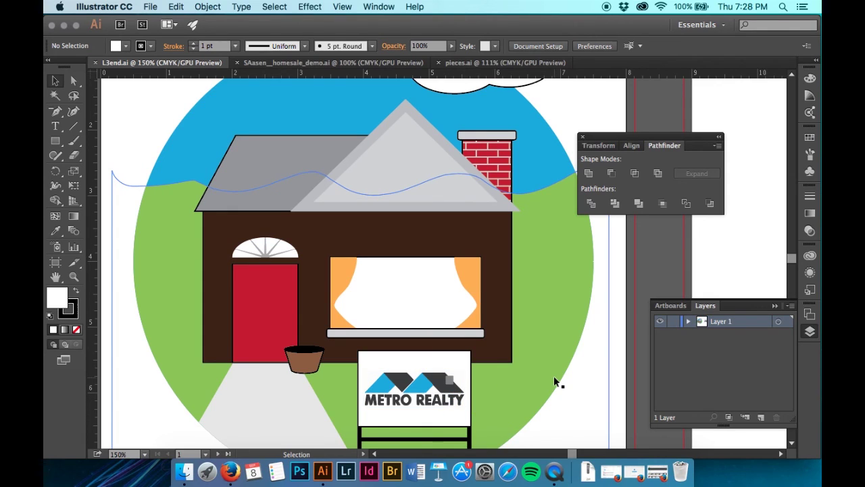
scroll(554, 382, up, 3)
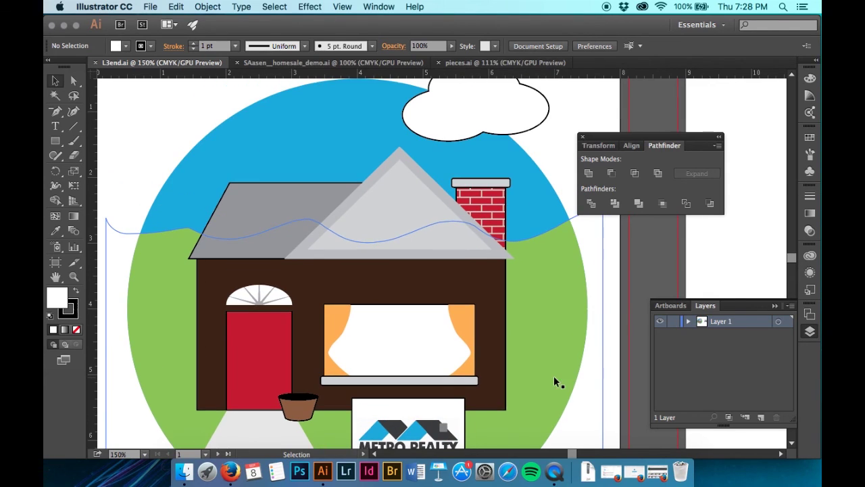
click(347, 62)
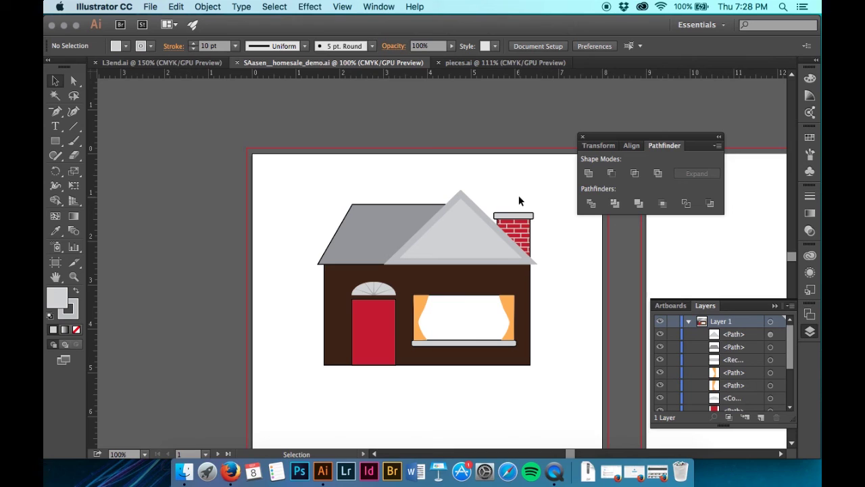